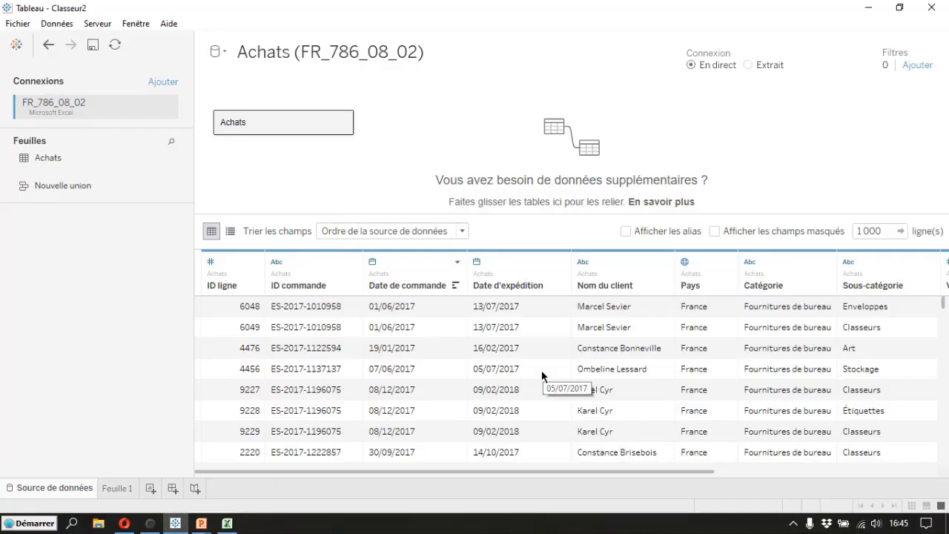
Step: On Feuille 1, build a text table with Nom du client and ID commande as rows and Ventes as the displayed measure
{"action": "left_click", "coordinate": [118, 490]}
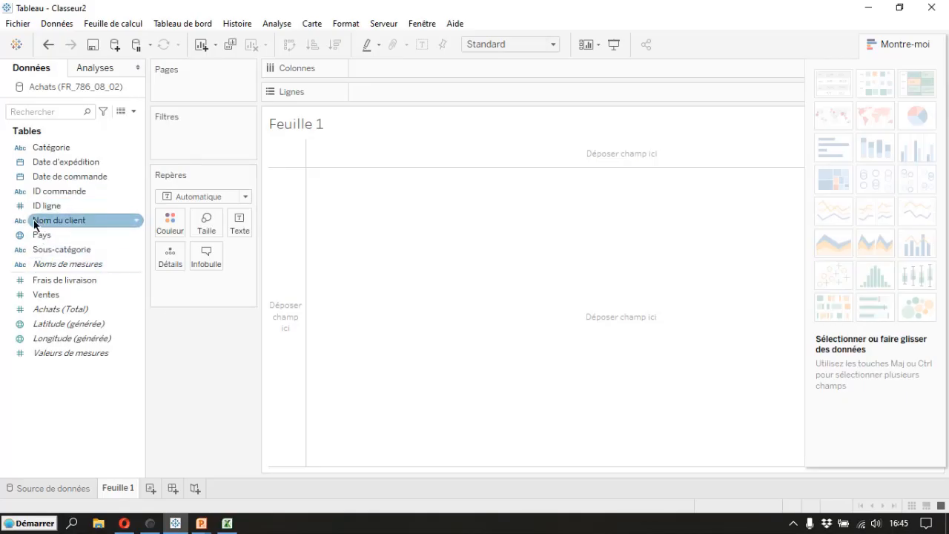
{"action": "left_click_drag", "start_coordinate": [33, 220], "coordinate": [356, 94]}
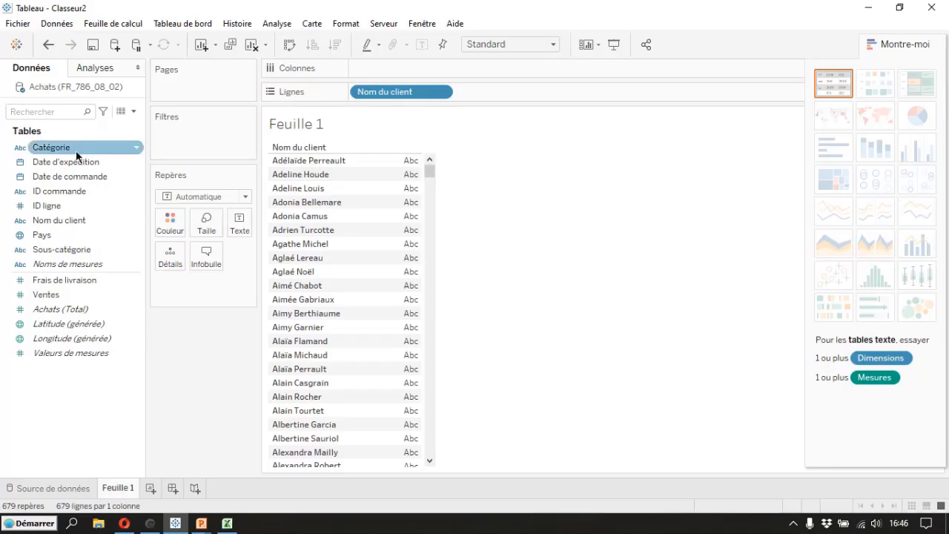
{"action": "left_click_drag", "start_coordinate": [37, 191], "coordinate": [468, 94]}
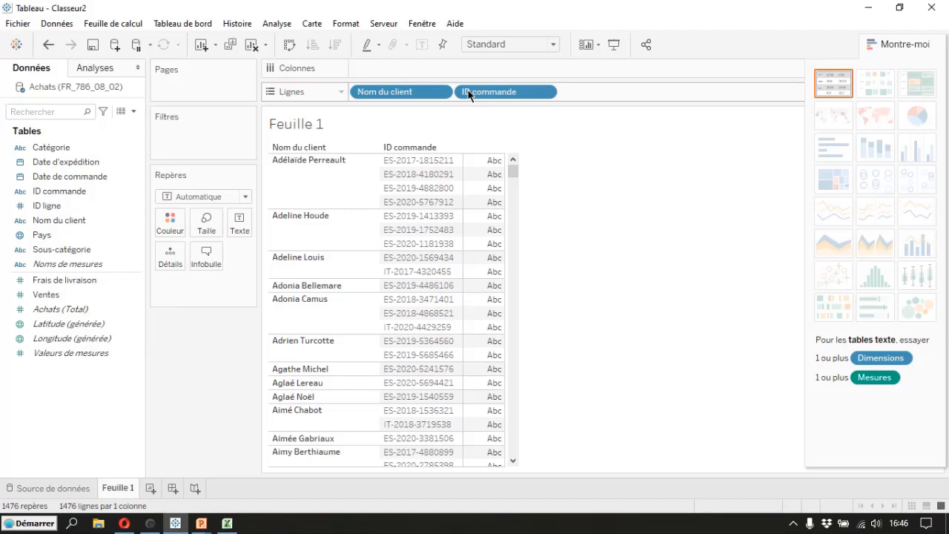
{"action": "double_click", "coordinate": [39, 296]}
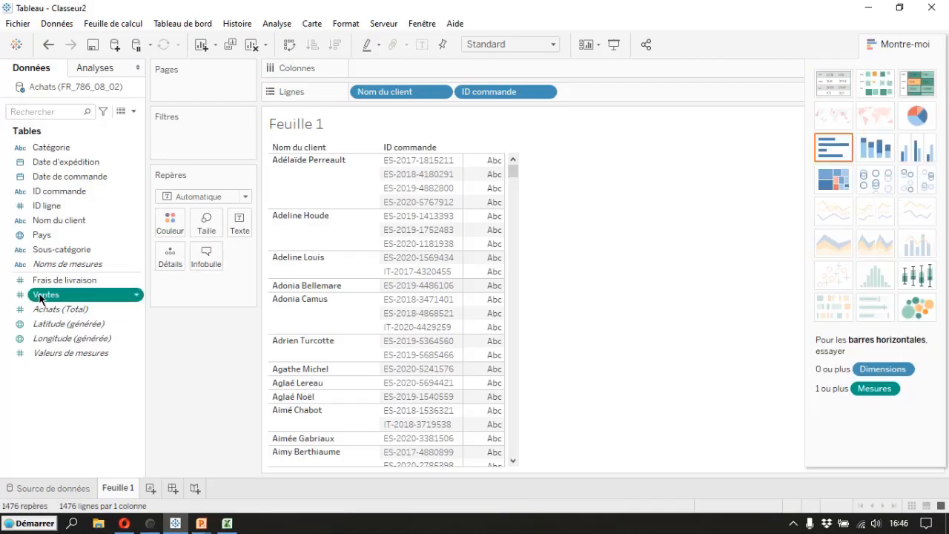
Step: Try adding Frais de livraison as a separate measure column beside Ventes in the table, undoing each attempt
{"action": "left_click", "coordinate": [41, 285]}
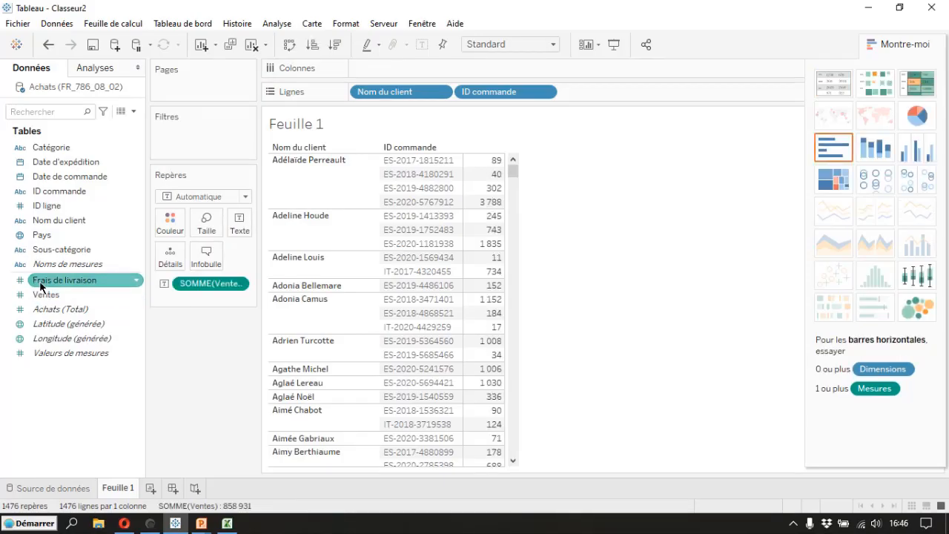
{"action": "double_click", "coordinate": [41, 285]}
{"action": "mouse_move", "coordinate": [497, 295]}
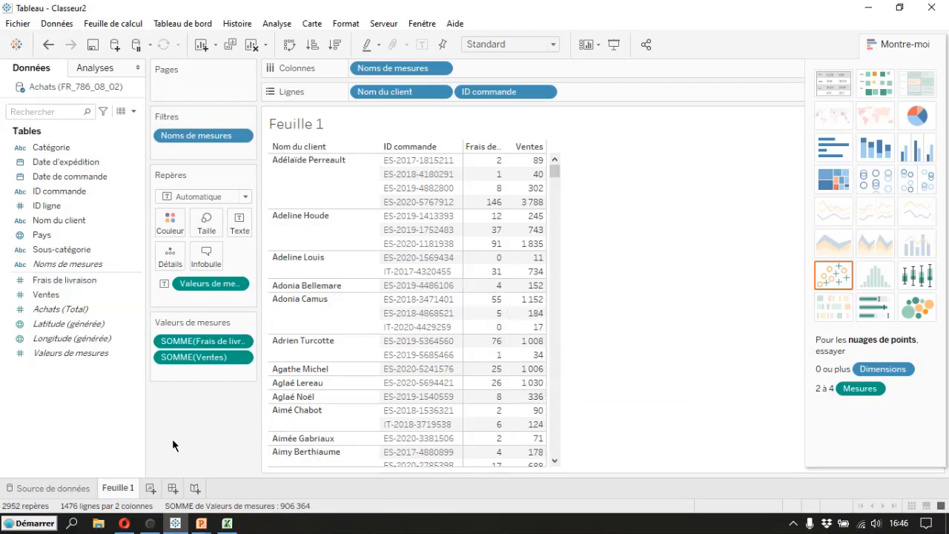
{"action": "left_click", "coordinate": [64, 293]}
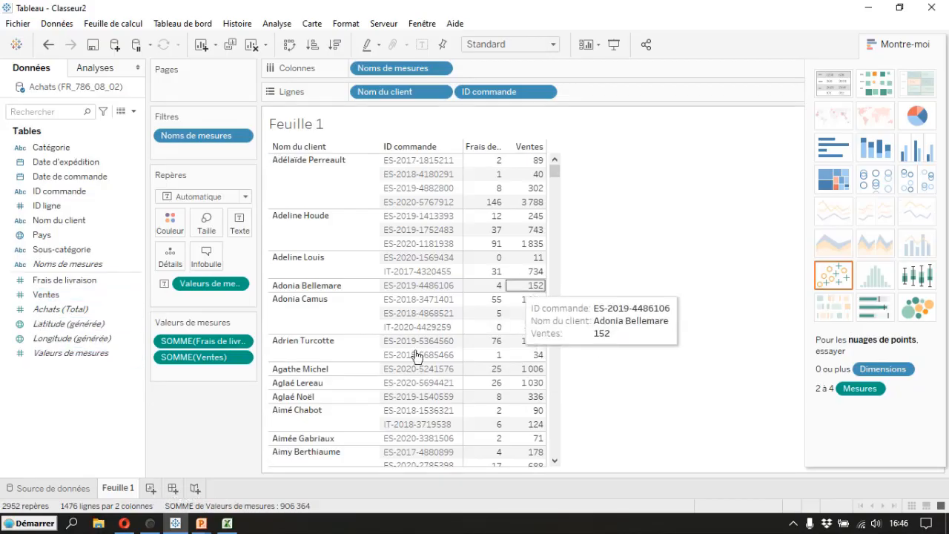
{"action": "left_click", "coordinate": [48, 46]}
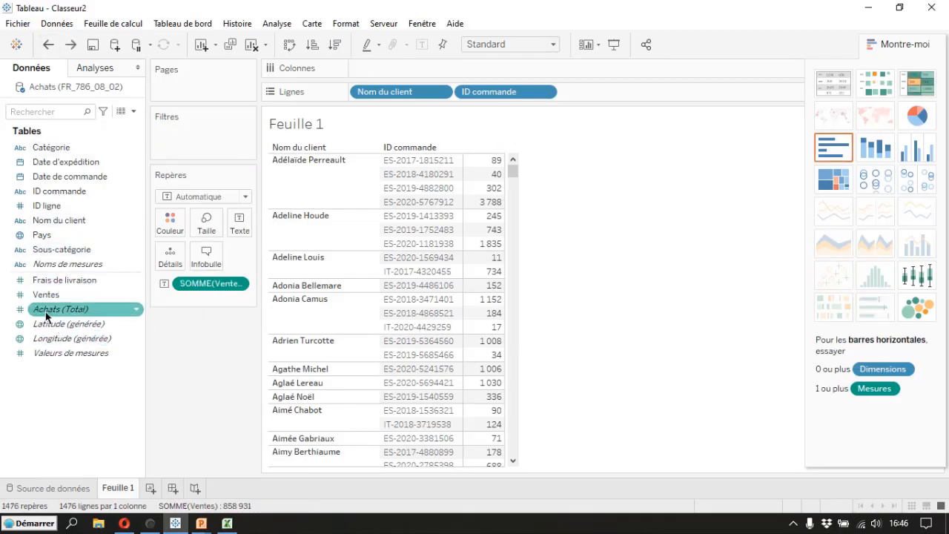
{"action": "left_click_drag", "start_coordinate": [37, 279], "coordinate": [482, 269]}
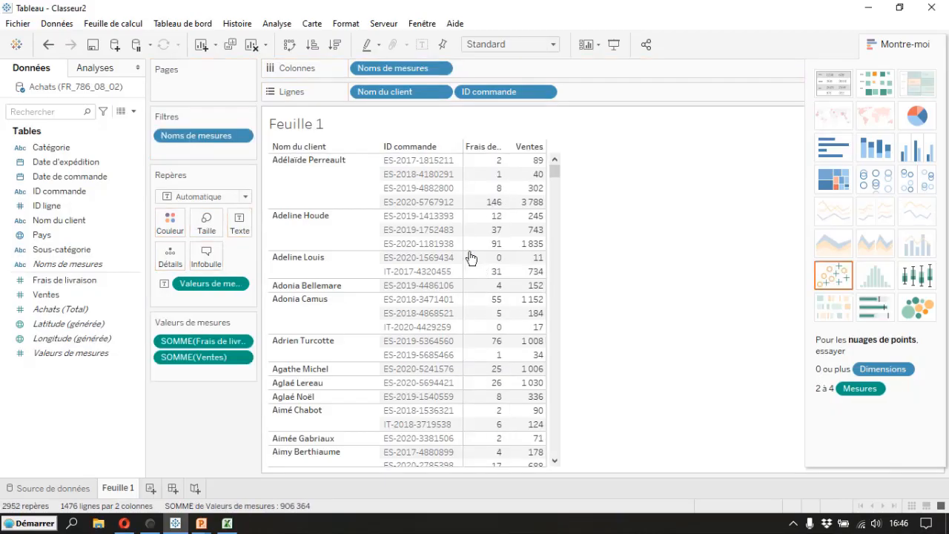
{"action": "left_click", "coordinate": [48, 44]}
Step: Try placing Frais de livraison on the Texte mark as a second label in the Ventes cells, and undo it
{"action": "left_click", "coordinate": [46, 280]}
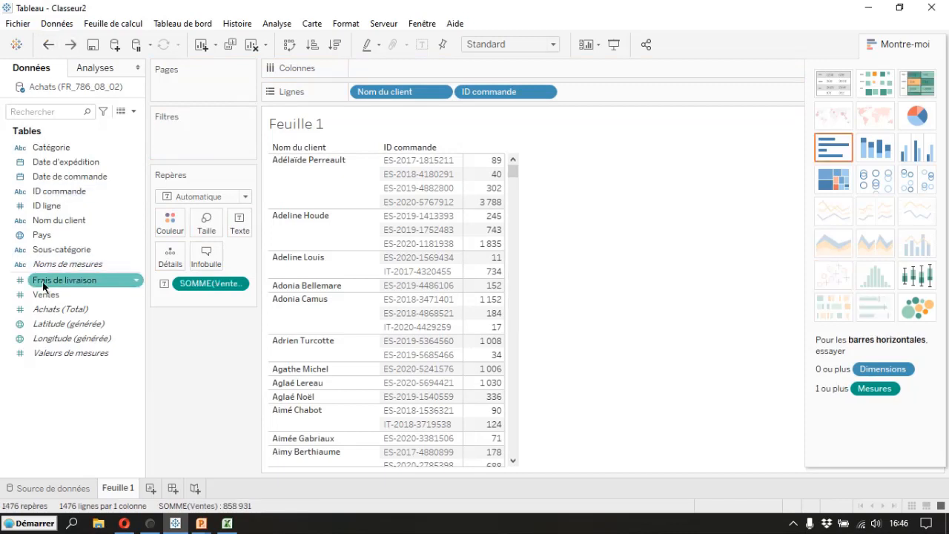
{"action": "left_click_drag", "start_coordinate": [44, 287], "coordinate": [239, 221]}
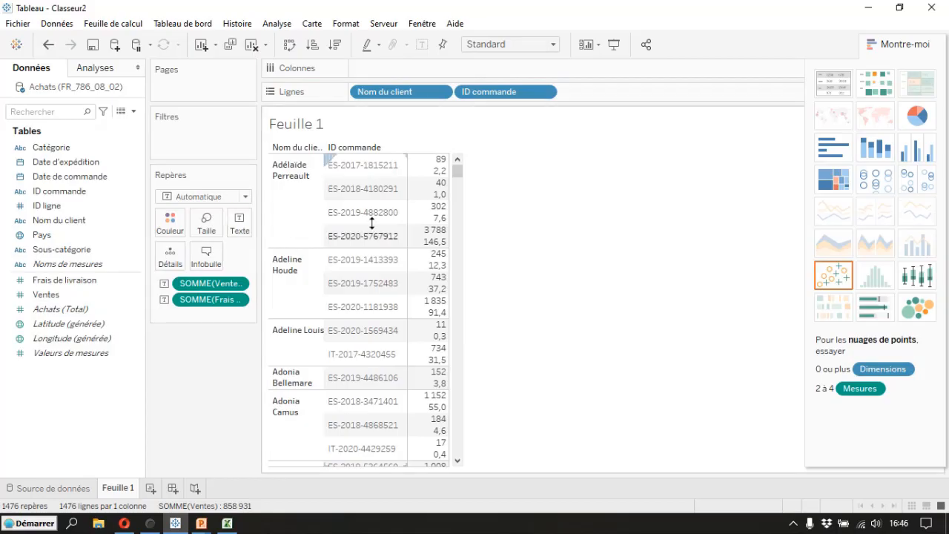
{"action": "mouse_move", "coordinate": [437, 162]}
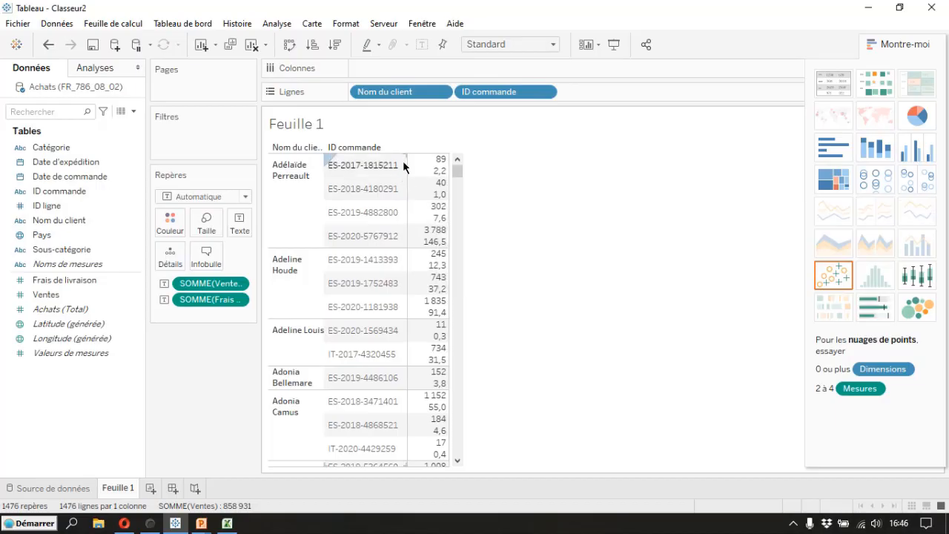
{"action": "left_click", "coordinate": [48, 44]}
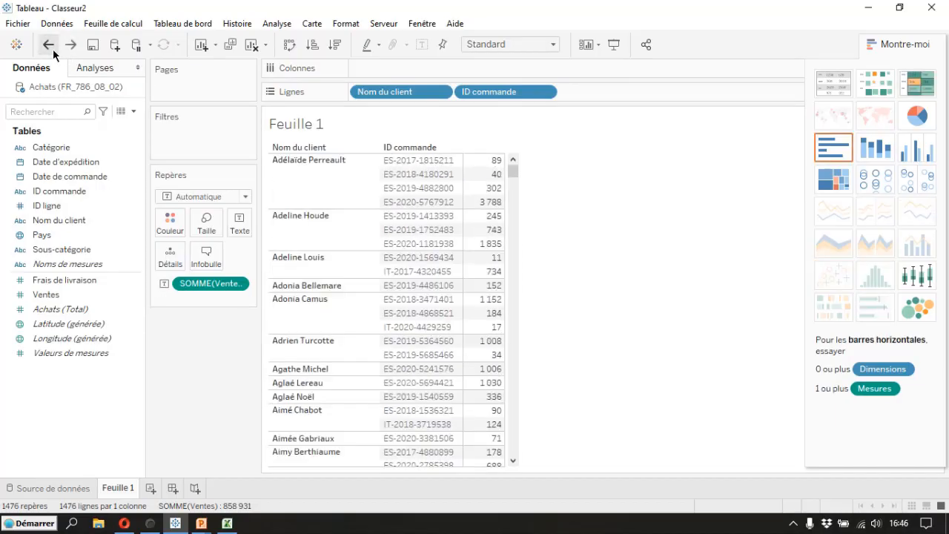
Step: Add Frais de livraison to the table as a measure column and place it after Ventes in the measure order
{"action": "double_click", "coordinate": [54, 283]}
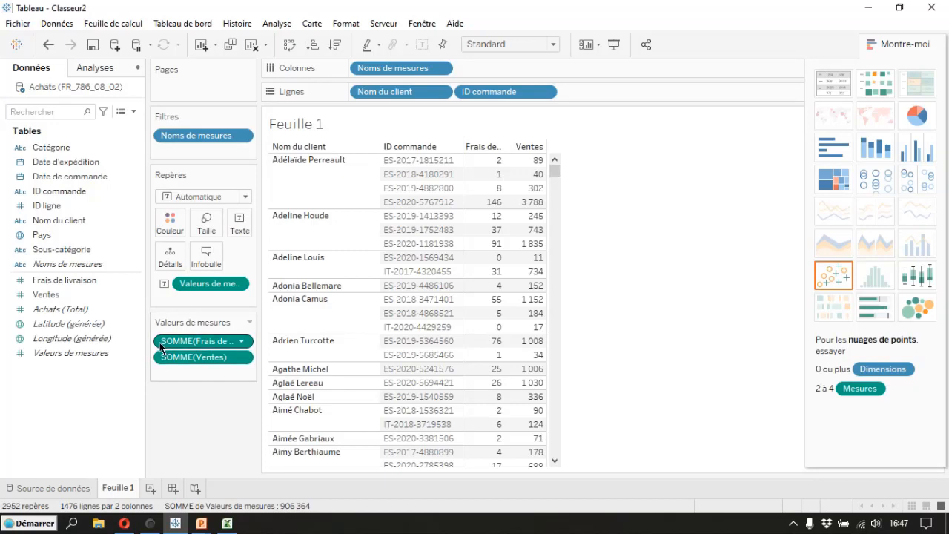
{"action": "left_click_drag", "start_coordinate": [160, 346], "coordinate": [160, 376]}
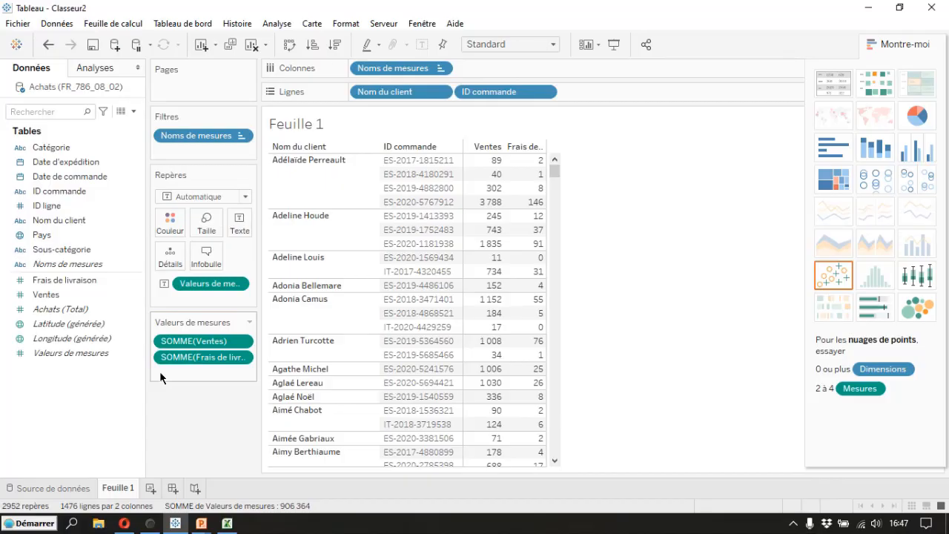
{"action": "mouse_move", "coordinate": [481, 190]}
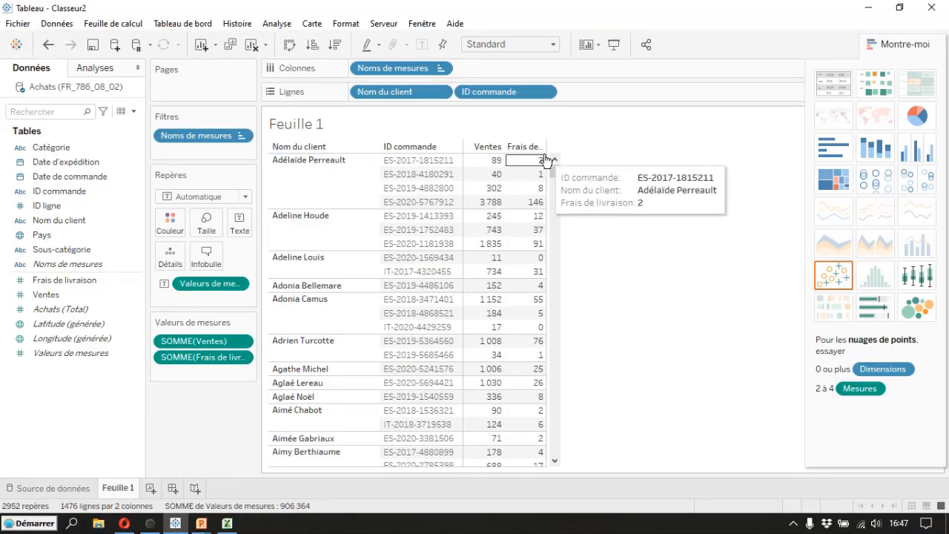
Step: Format SOMME(Ventes) as Nombre (personnalisé) with 2 decimal places
{"action": "right_click", "coordinate": [489, 162]}
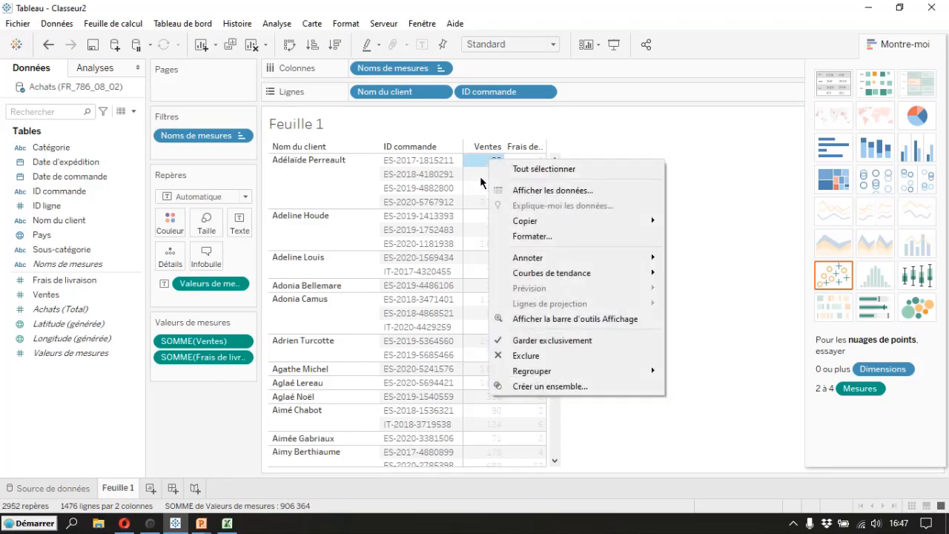
{"action": "left_click", "coordinate": [537, 236]}
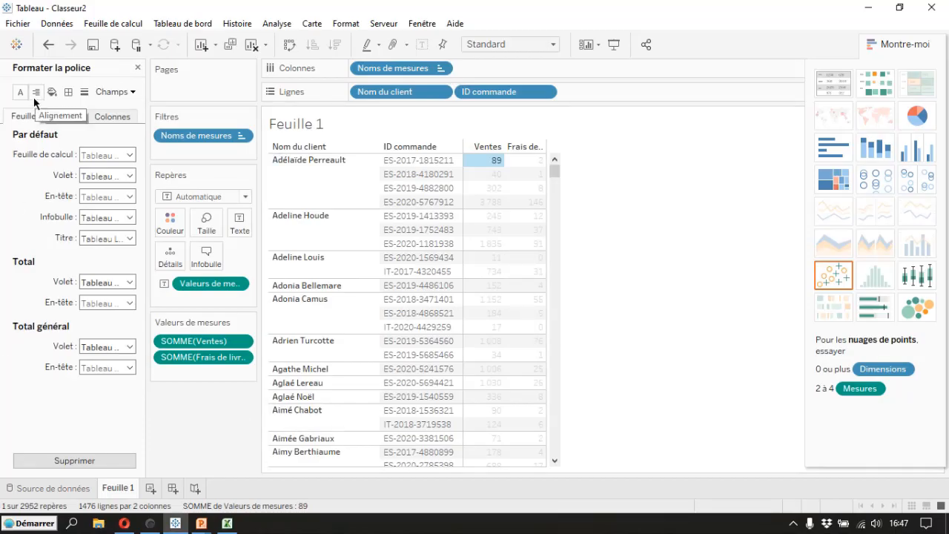
{"action": "left_click", "coordinate": [133, 92]}
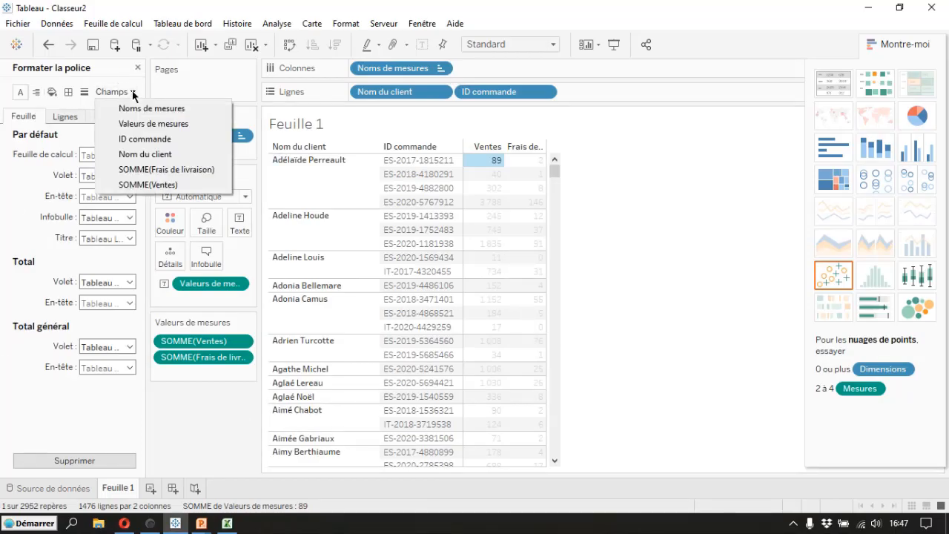
{"action": "left_click", "coordinate": [192, 185]}
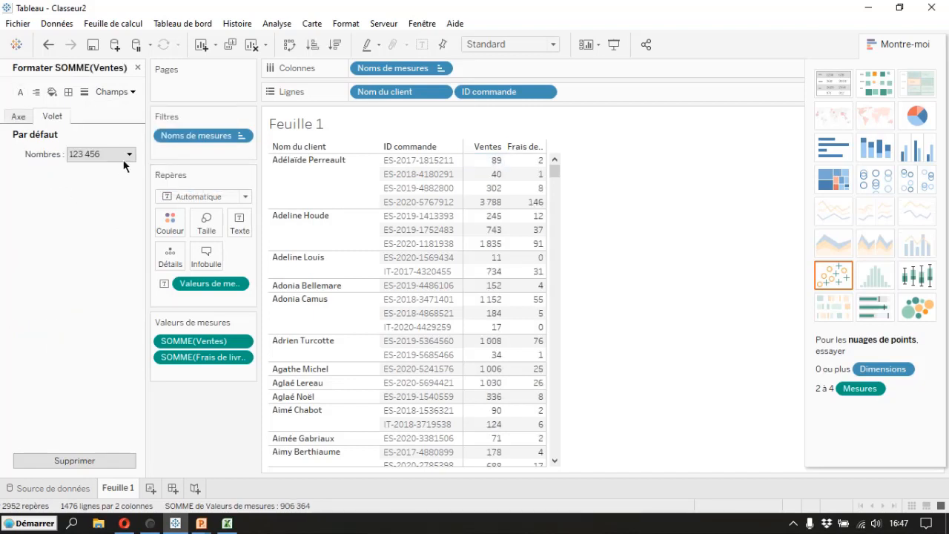
{"action": "left_click", "coordinate": [129, 154]}
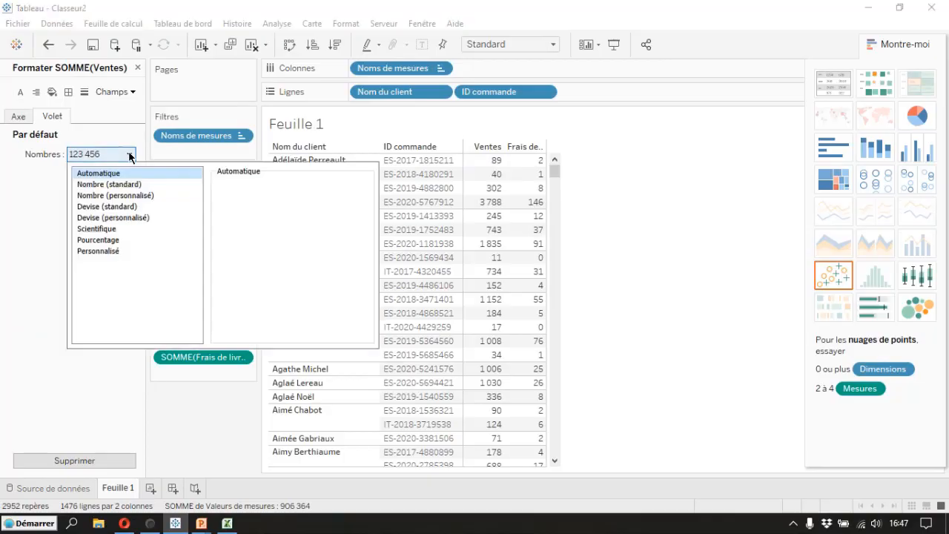
{"action": "left_click", "coordinate": [120, 197]}
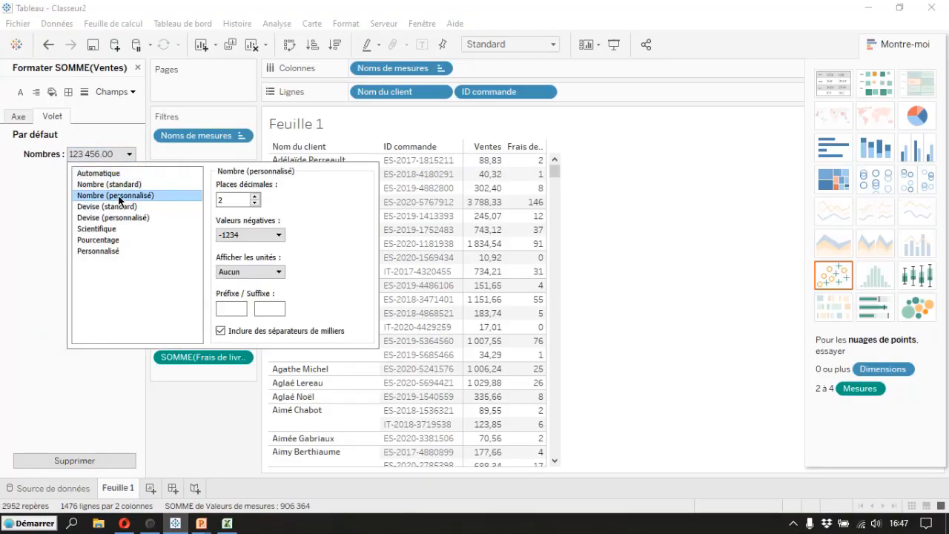
Step: Format SOMME(Frais de livraison) as Nombre (personnalisé) with 2 decimal places and close the formatting settings
{"action": "left_click", "coordinate": [133, 92]}
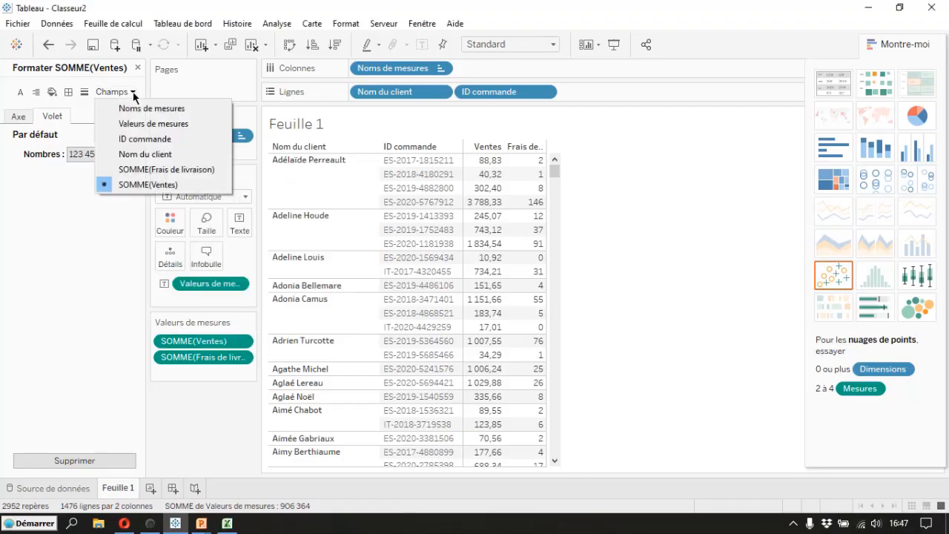
{"action": "left_click", "coordinate": [141, 169]}
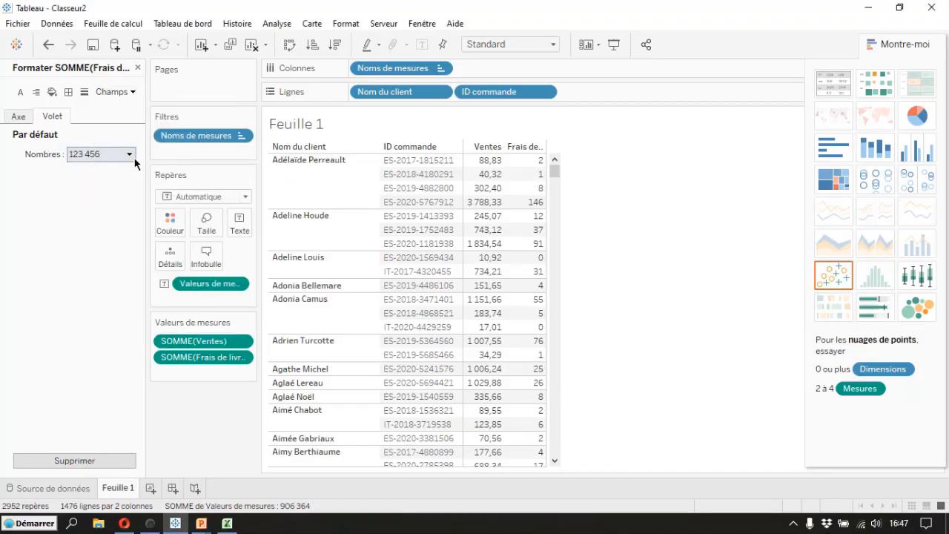
{"action": "left_click", "coordinate": [130, 155]}
{"action": "left_click", "coordinate": [130, 197]}
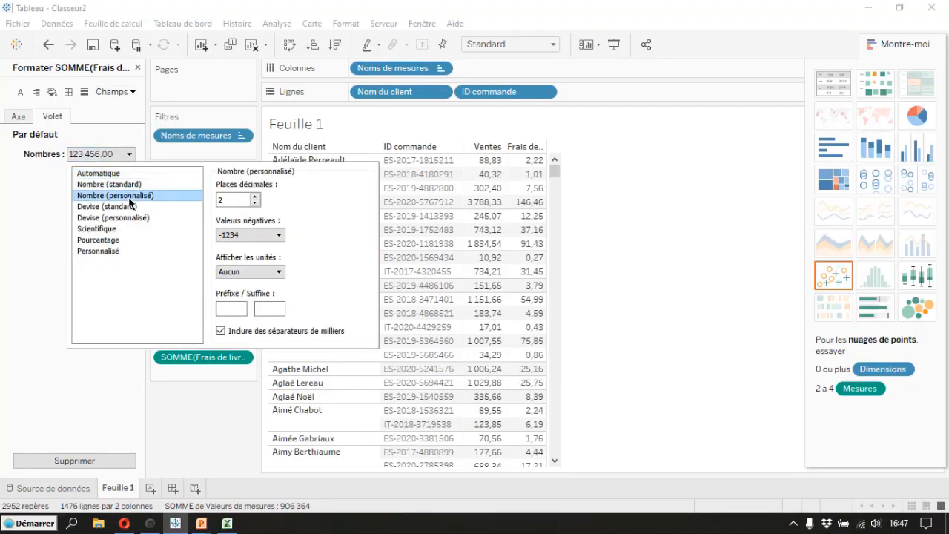
{"action": "left_click", "coordinate": [52, 264]}
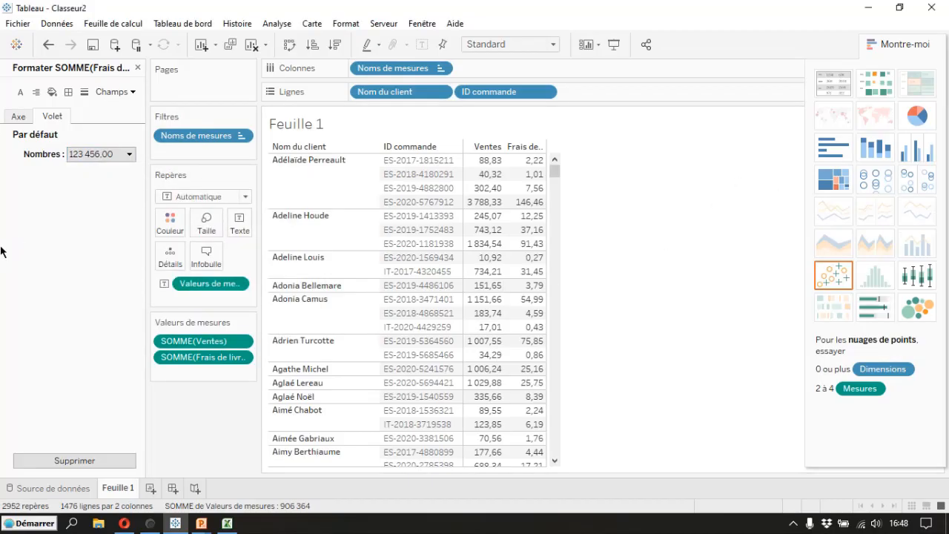
{"action": "left_click", "coordinate": [138, 68]}
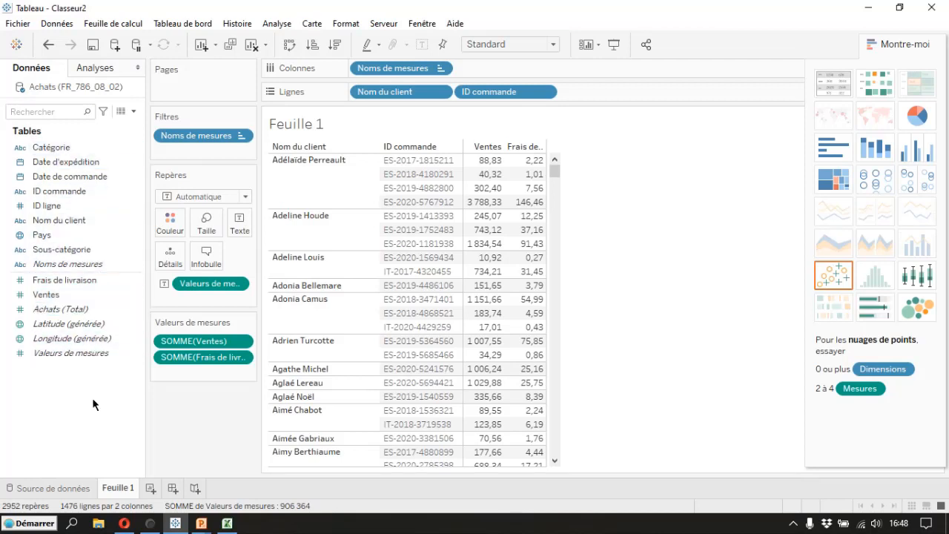
Step: Start a calculated field based on Ventes and name it "Prix total HT"
{"action": "left_click", "coordinate": [130, 298]}
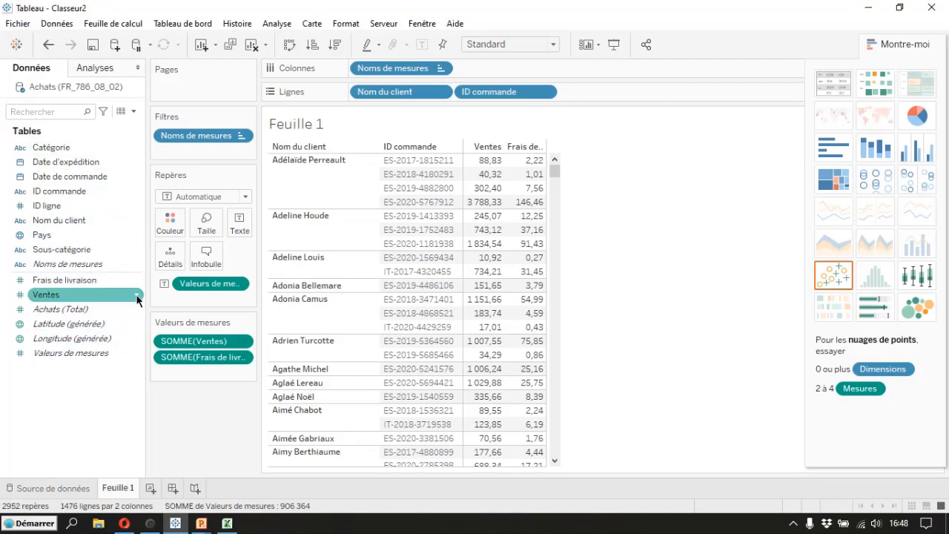
{"action": "left_click", "coordinate": [137, 297]}
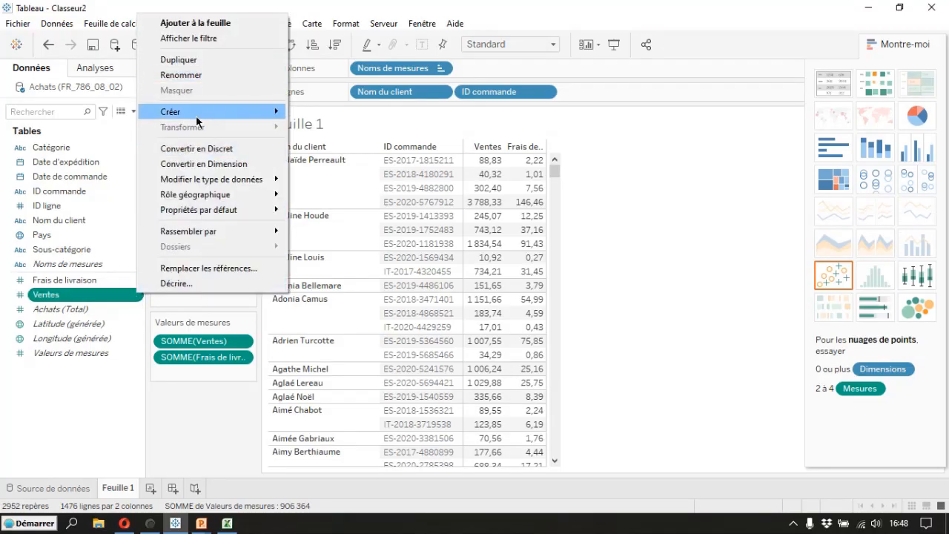
{"action": "mouse_move", "coordinate": [195, 120]}
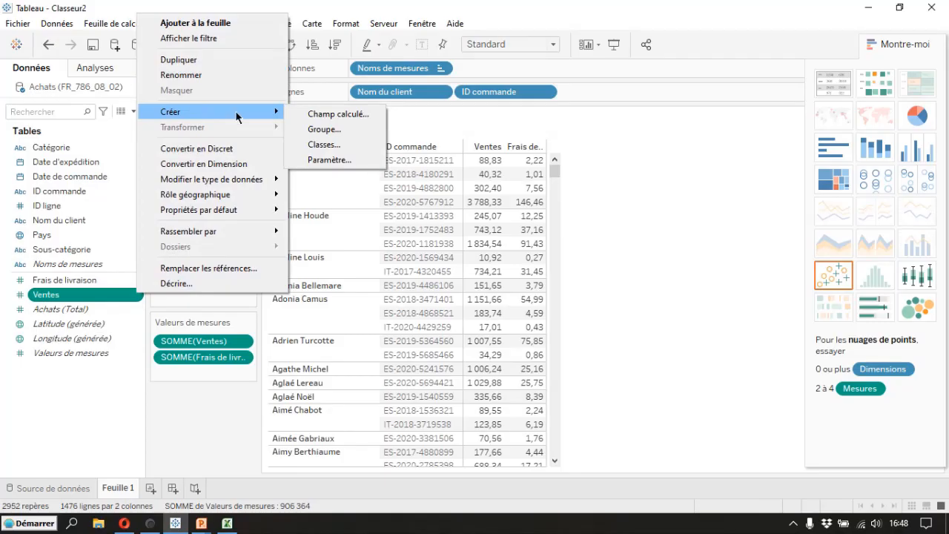
{"action": "left_click", "coordinate": [337, 113]}
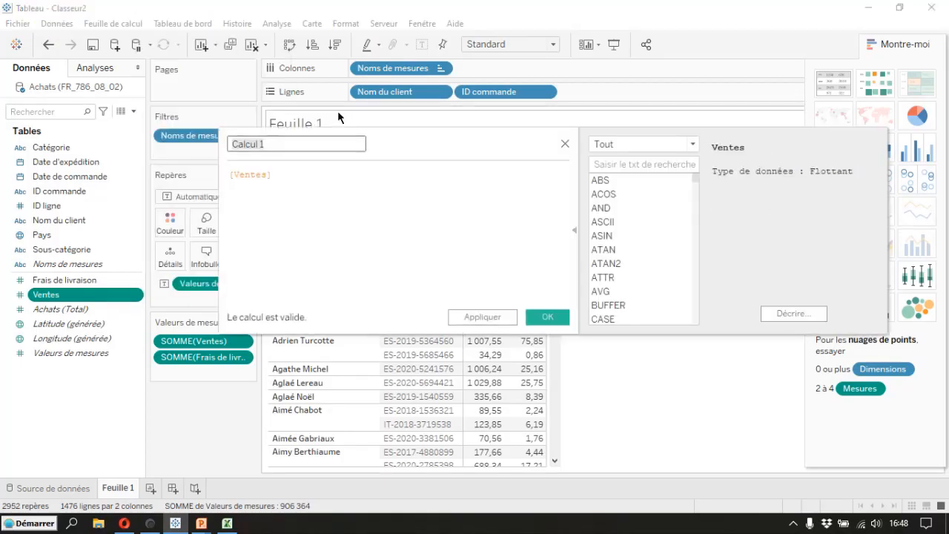
{"action": "type", "text": "Prix t"}
{"action": "type", "text": "otal c"}
{"action": "type", "text": "de"}
{"action": "key", "text": "BackSpace"}
{"action": "key", "text": "BackSpace"}
{"action": "key", "text": "BackSpace"}
{"action": "type", "text": "HT"}
Step: Complete the Prix total HT formula as [Ventes] + [Frais de livraison] and save the calculated field
{"action": "left_click", "coordinate": [303, 176]}
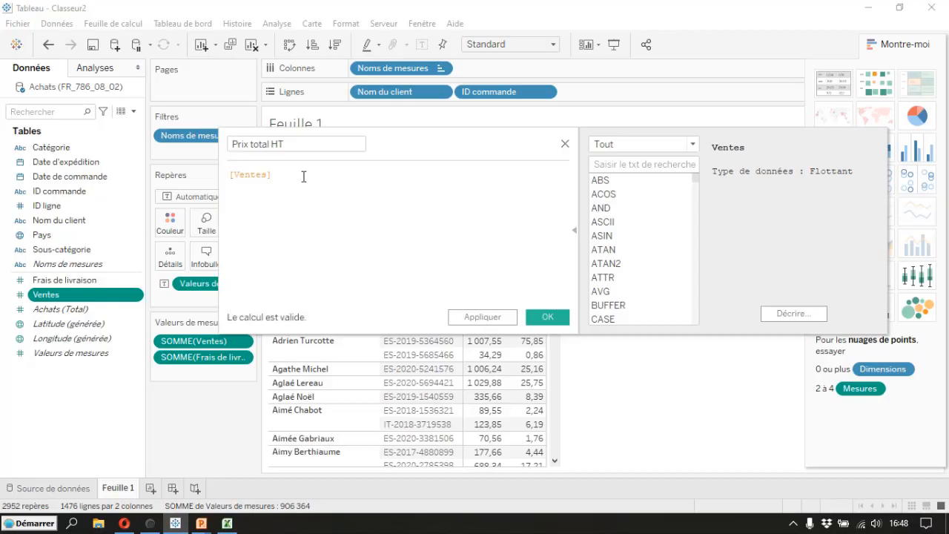
{"action": "type", "text": "+ Fr"}
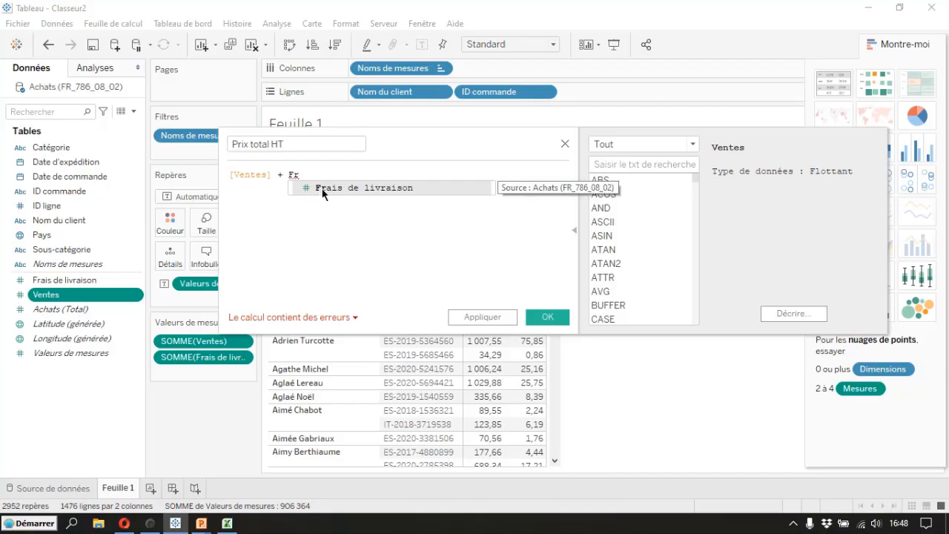
{"action": "left_click", "coordinate": [322, 189]}
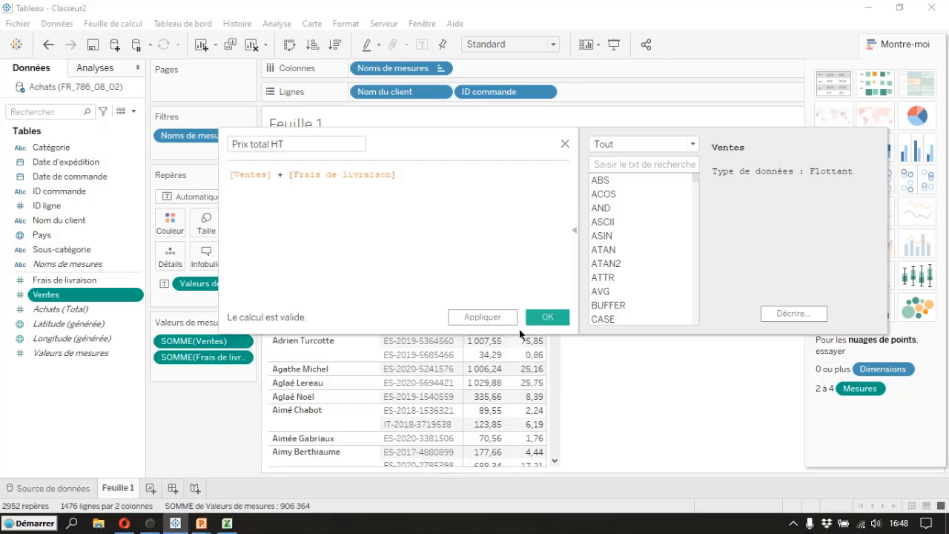
{"action": "left_click", "coordinate": [548, 319]}
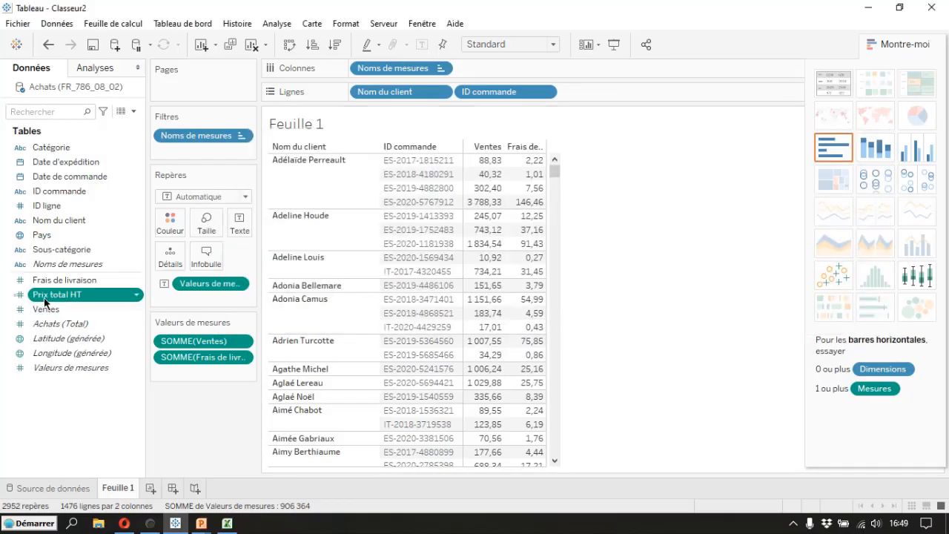
Step: Add Prix total HT to the table's measures and format it as Nombre (personnalisé) with 2 decimal places
{"action": "left_click_drag", "start_coordinate": [45, 300], "coordinate": [516, 244]}
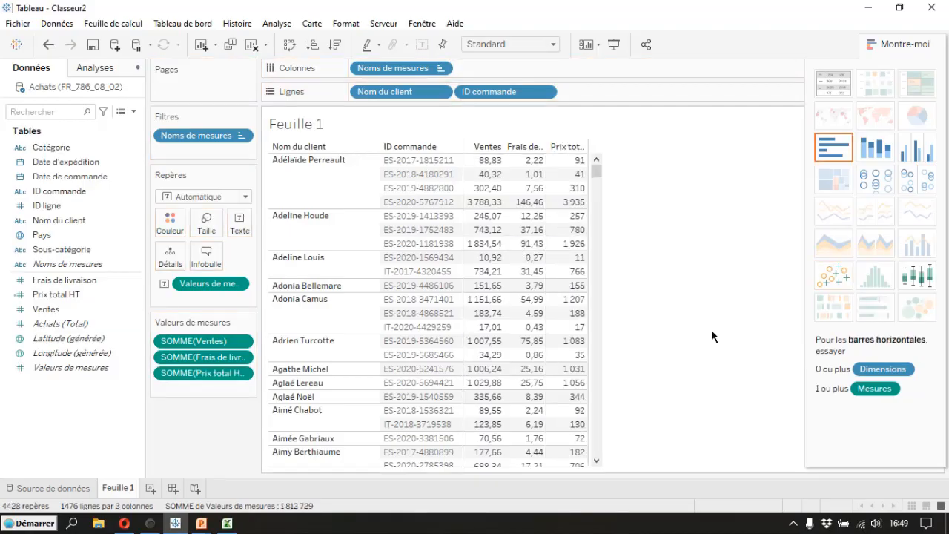
{"action": "mouse_move", "coordinate": [567, 172]}
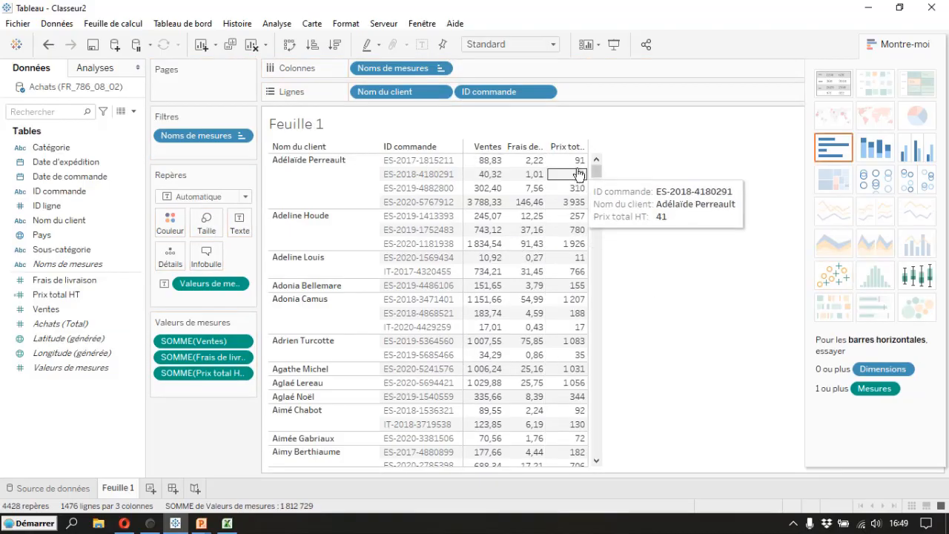
{"action": "right_click", "coordinate": [565, 164]}
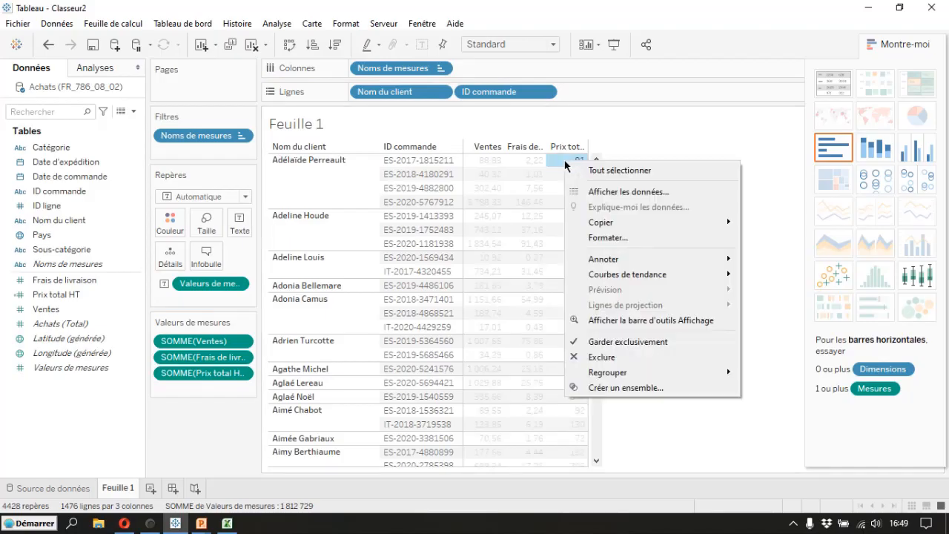
{"action": "left_click", "coordinate": [609, 240]}
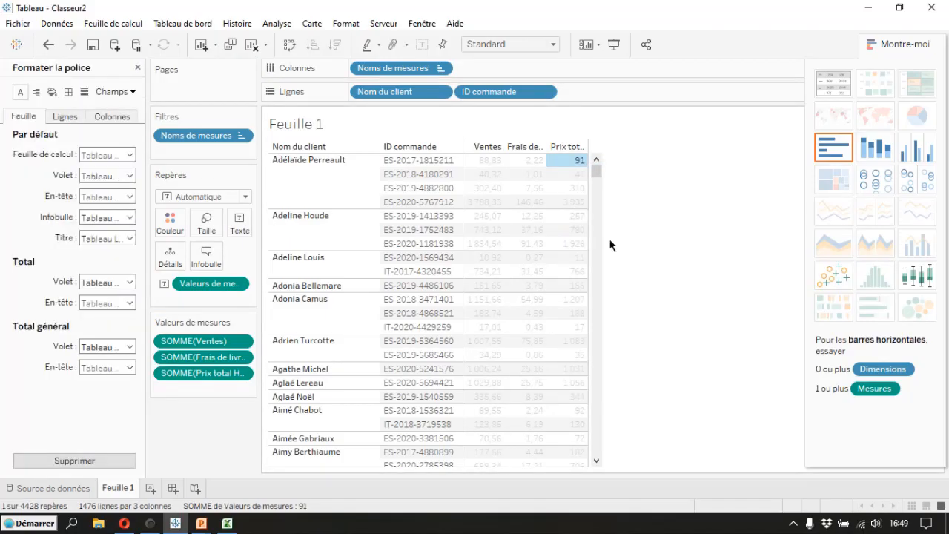
{"action": "left_click", "coordinate": [133, 92]}
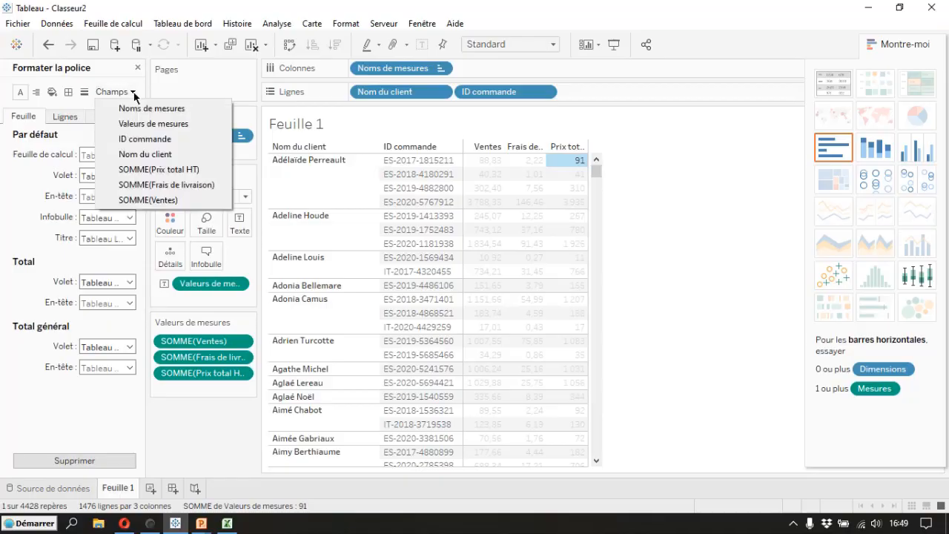
{"action": "left_click", "coordinate": [164, 170]}
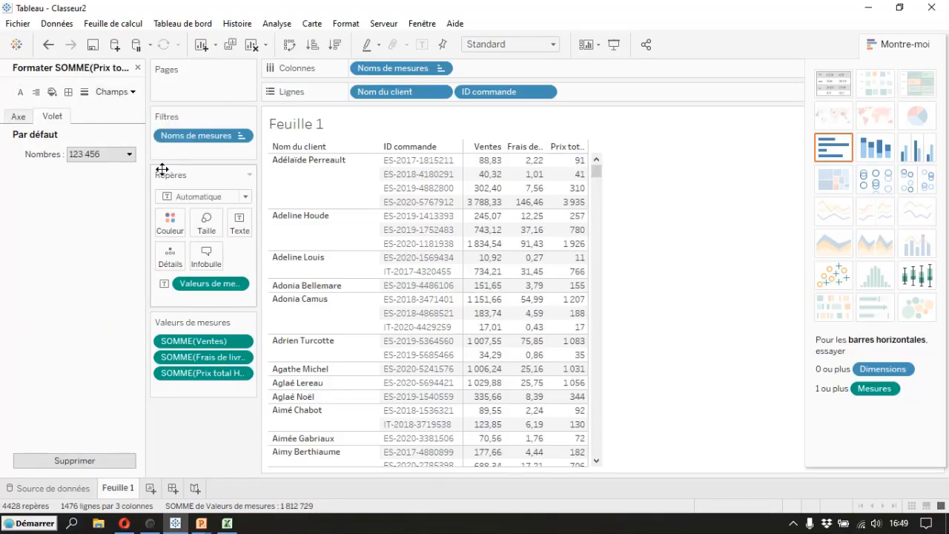
{"action": "left_click", "coordinate": [127, 155]}
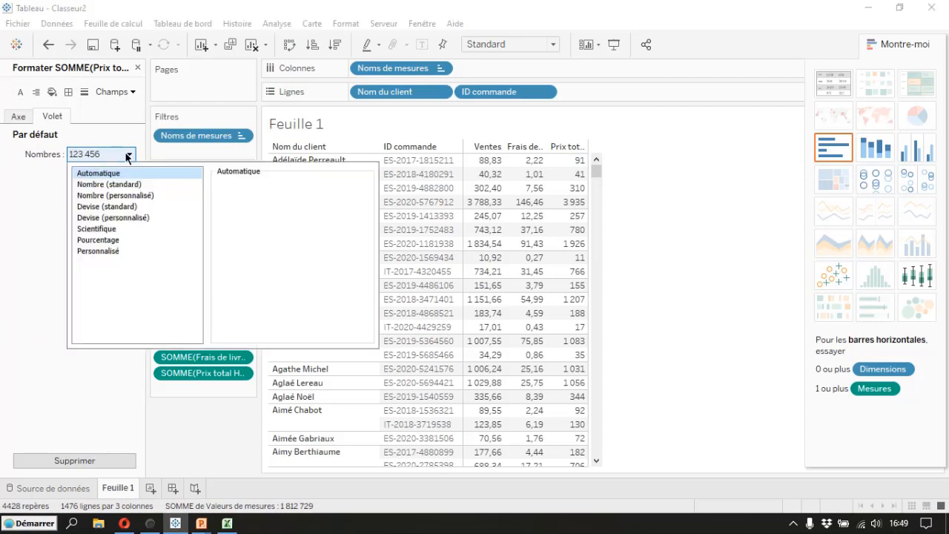
{"action": "left_click", "coordinate": [133, 195]}
{"action": "left_click", "coordinate": [656, 169]}
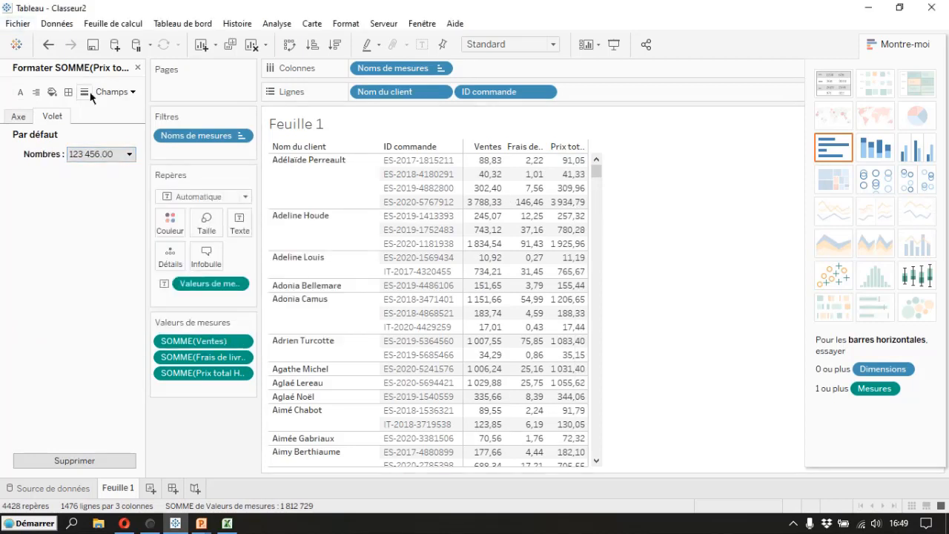
{"action": "left_click", "coordinate": [139, 69]}
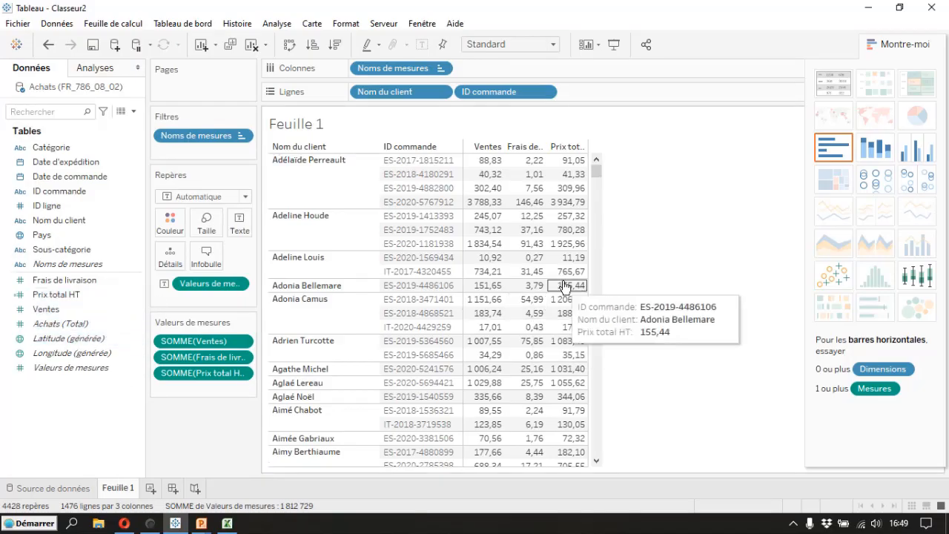
Step: Create a calculated field from Prix total HT named "Montant TVA" with the formula [Prix total HT] * 20 / 100
{"action": "left_click", "coordinate": [137, 298]}
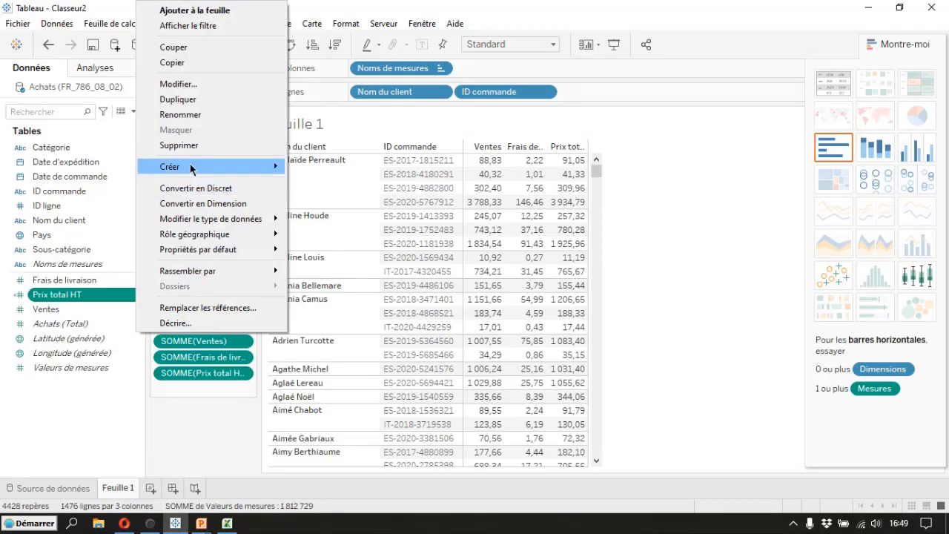
{"action": "mouse_move", "coordinate": [191, 168]}
{"action": "left_click", "coordinate": [341, 168]}
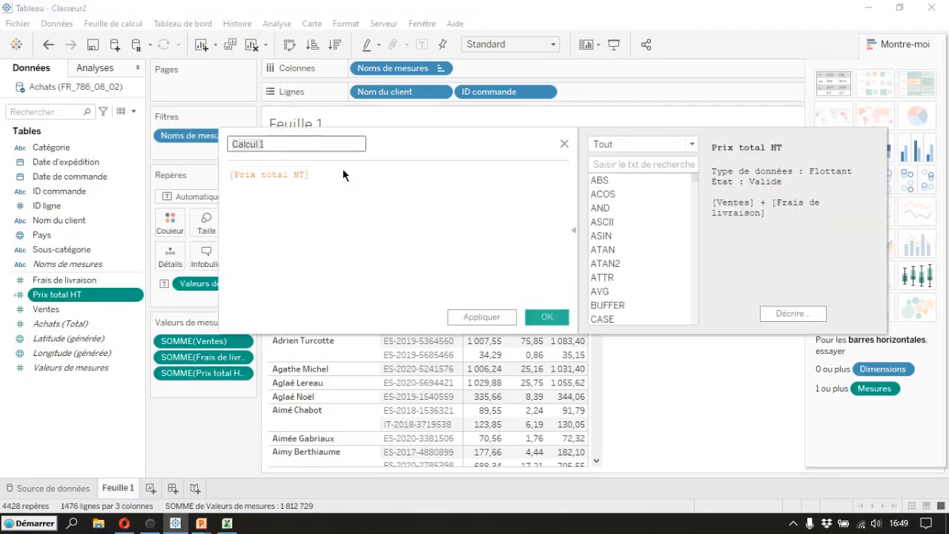
{"action": "type", "text": "Moan"}
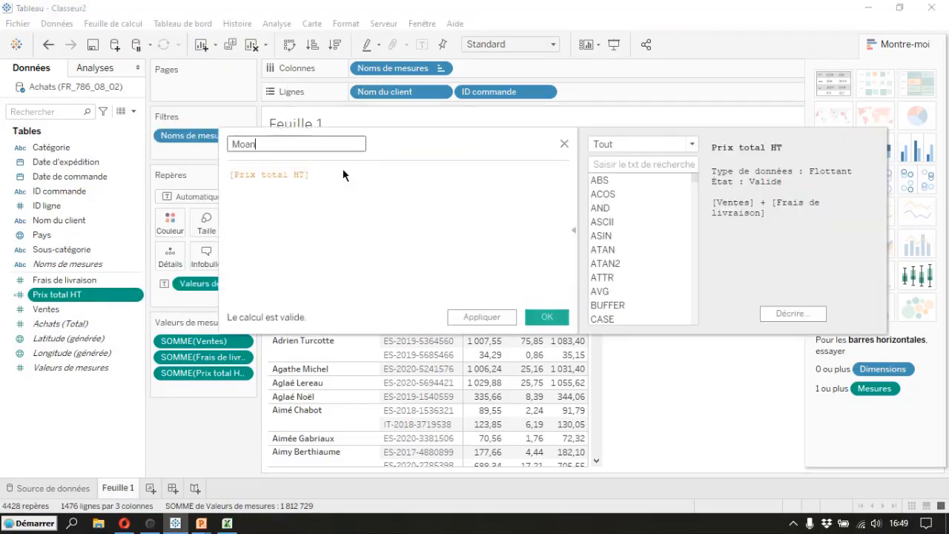
{"action": "key", "text": "BackSpace"}
{"action": "key", "text": "BackSpace"}
{"action": "type", "text": "ntyant TVA"}
{"action": "left_click", "coordinate": [326, 177]}
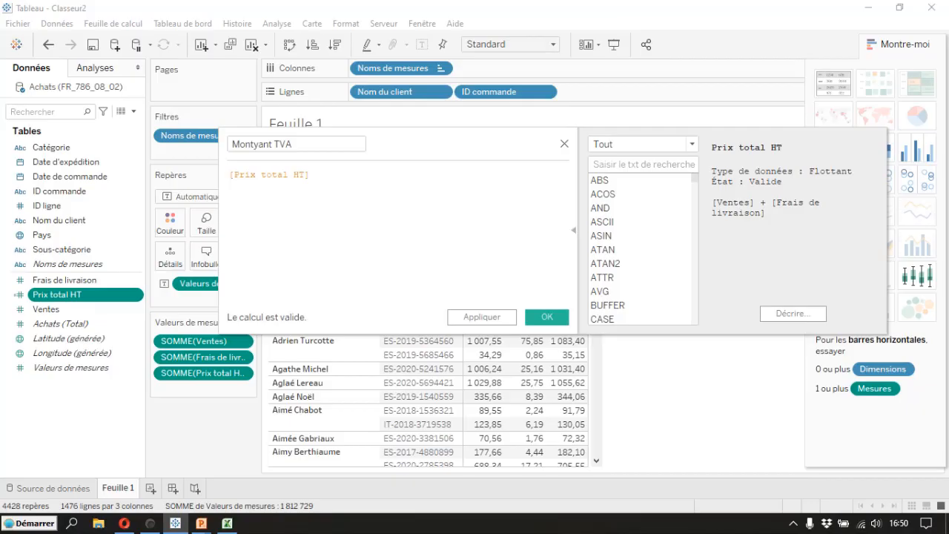
{"action": "type", "text": "* 20 "}
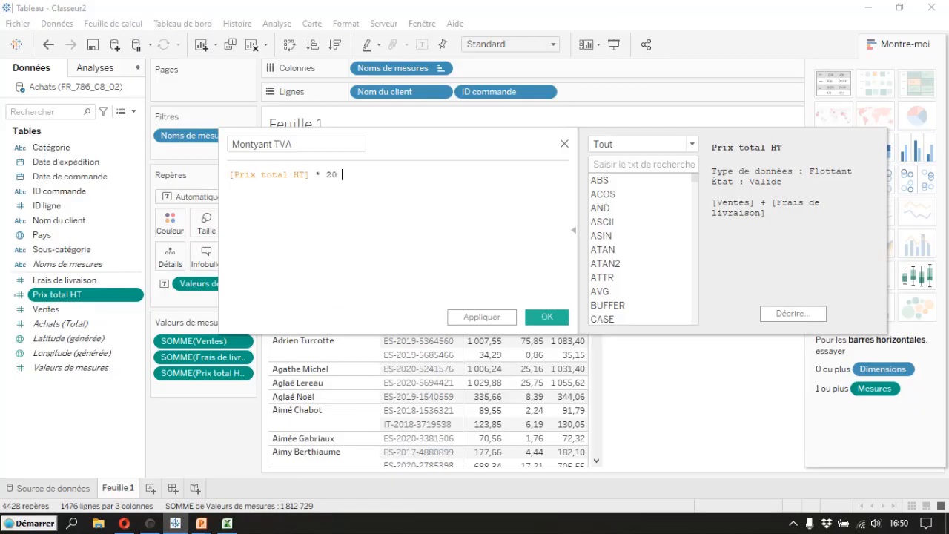
{"action": "type", "text": "/ 100"}
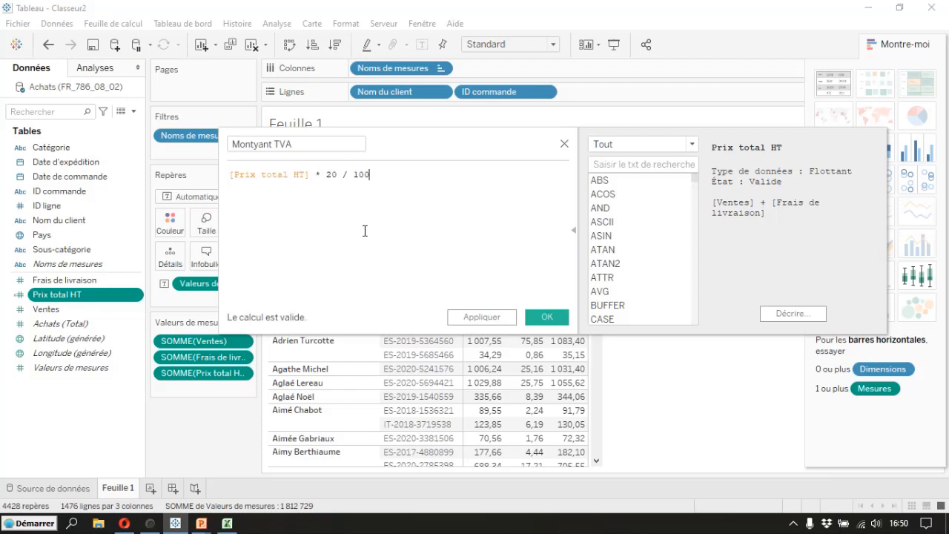
{"action": "left_click", "coordinate": [258, 145]}
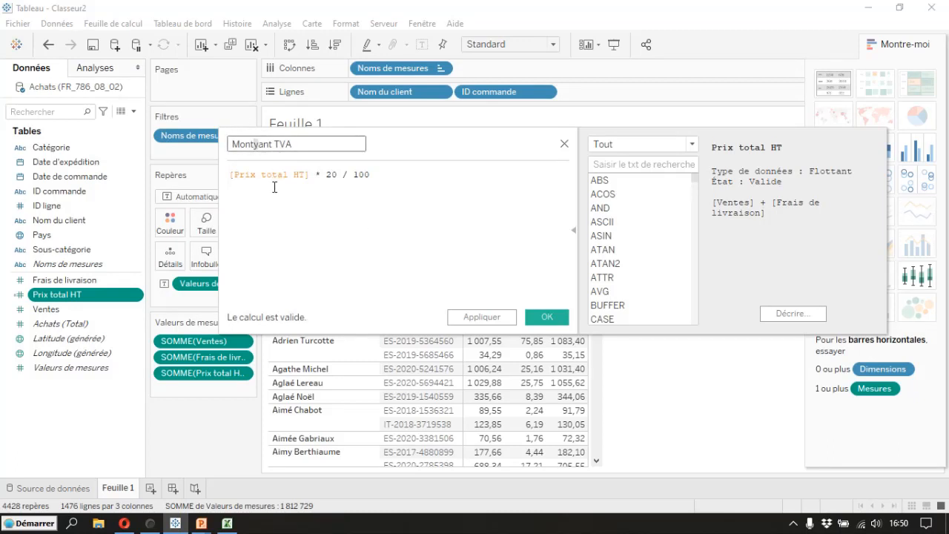
{"action": "key", "text": "BackSpace"}
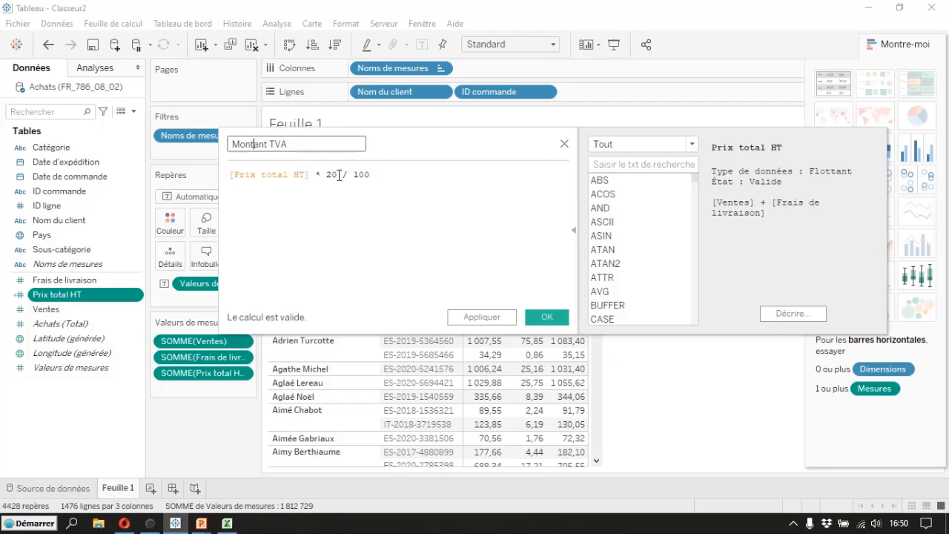
{"action": "left_click", "coordinate": [548, 318]}
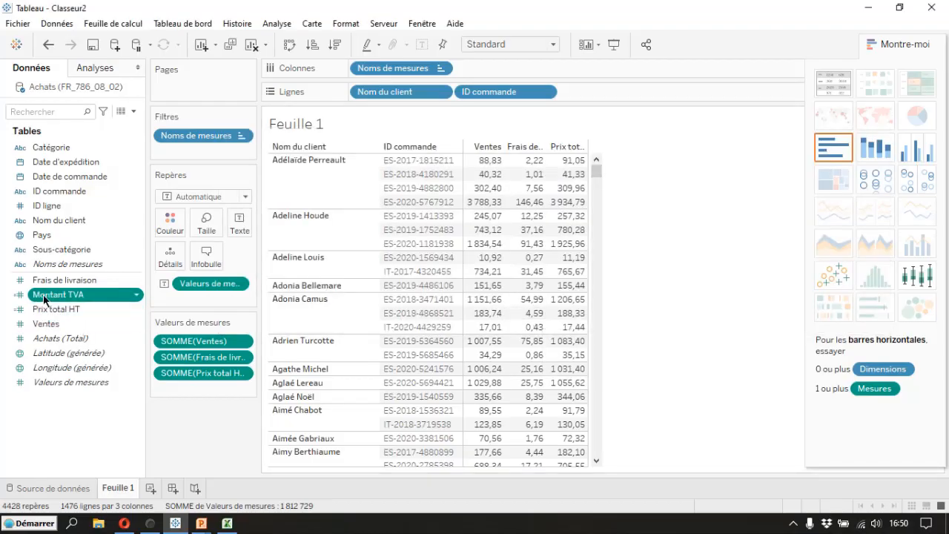
Step: Add Montant TVA to the table after Prix total HT and format it as Nombre (personnalisé) with 2 decimal places
{"action": "left_click_drag", "start_coordinate": [74, 312], "coordinate": [567, 273]}
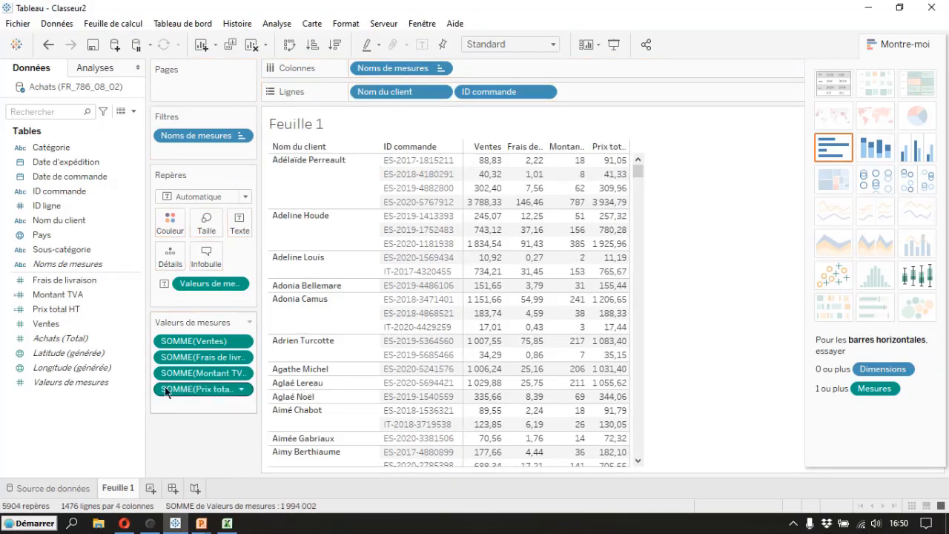
{"action": "left_click_drag", "start_coordinate": [157, 374], "coordinate": [160, 401]}
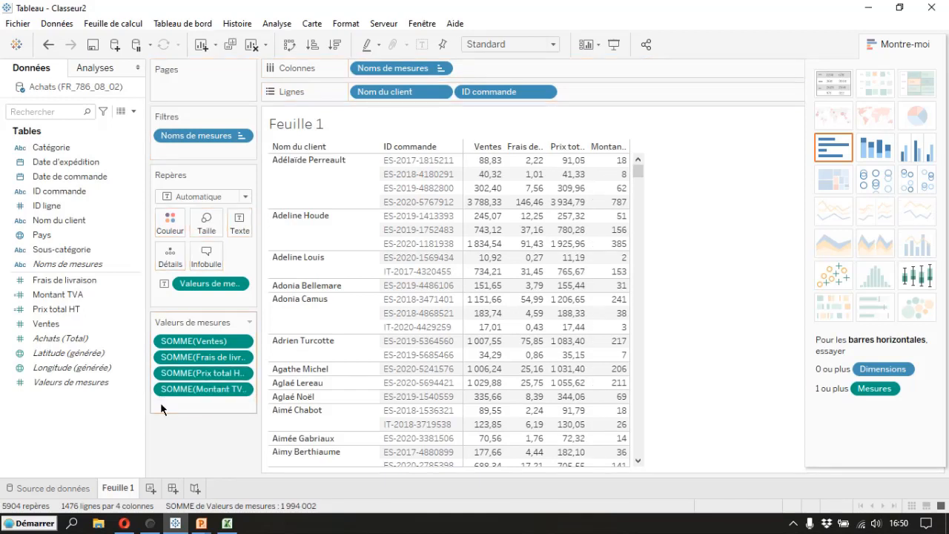
{"action": "right_click", "coordinate": [605, 163]}
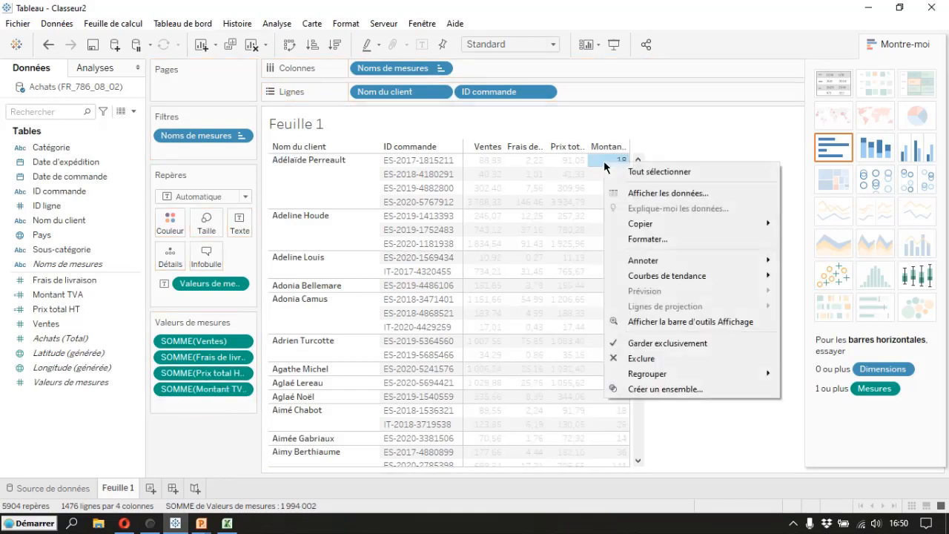
{"action": "left_click", "coordinate": [654, 239]}
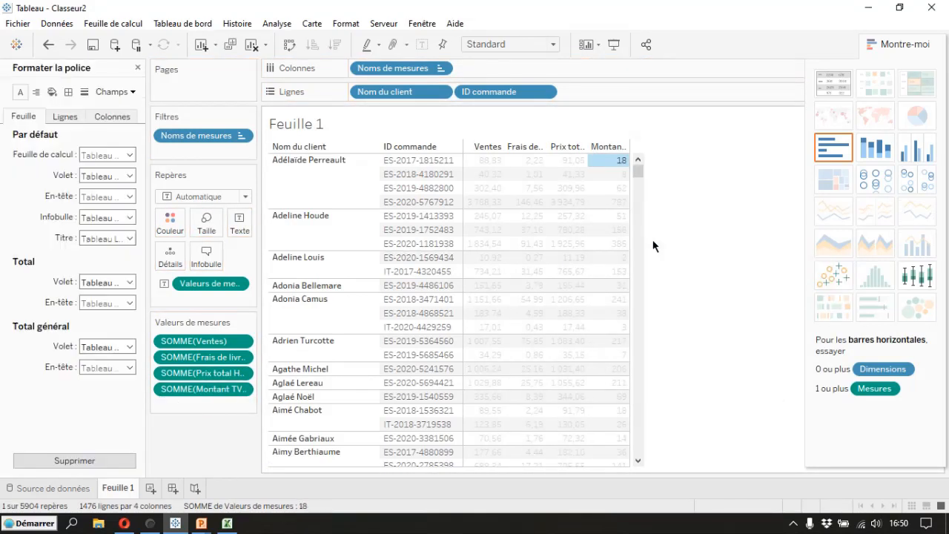
{"action": "left_click", "coordinate": [134, 92]}
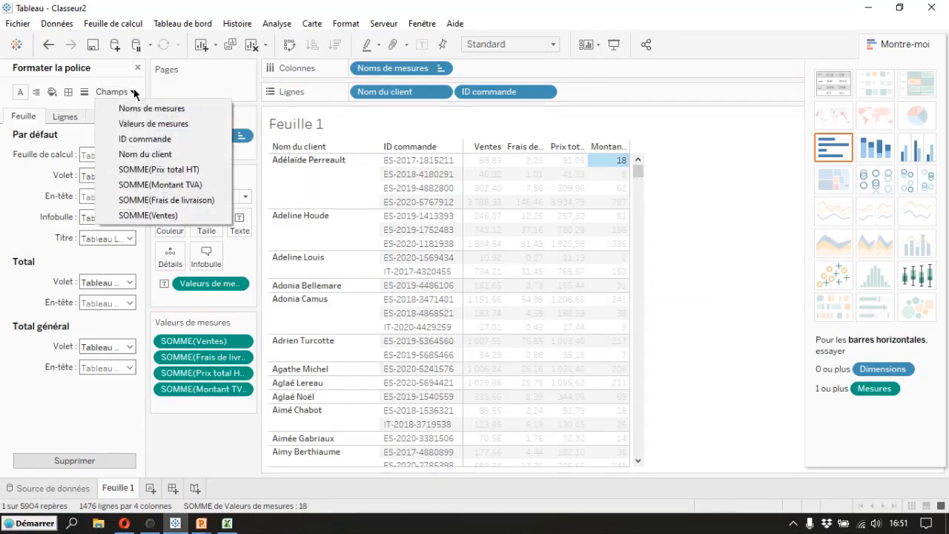
{"action": "left_click", "coordinate": [142, 191]}
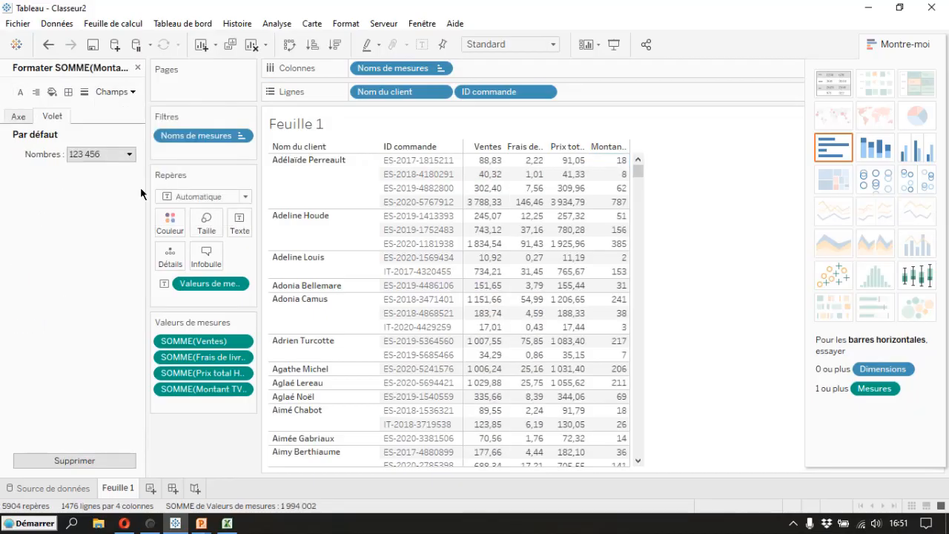
{"action": "left_click", "coordinate": [130, 153]}
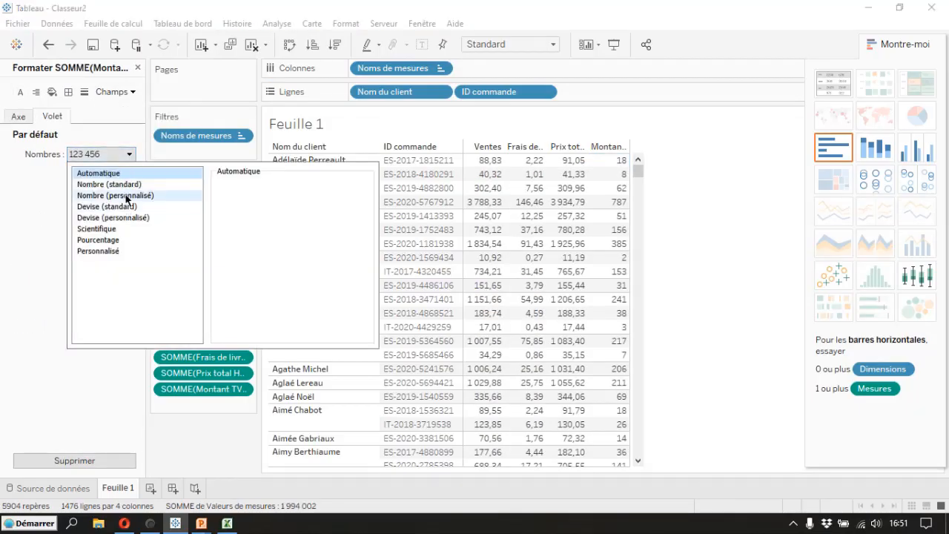
{"action": "left_click", "coordinate": [126, 196]}
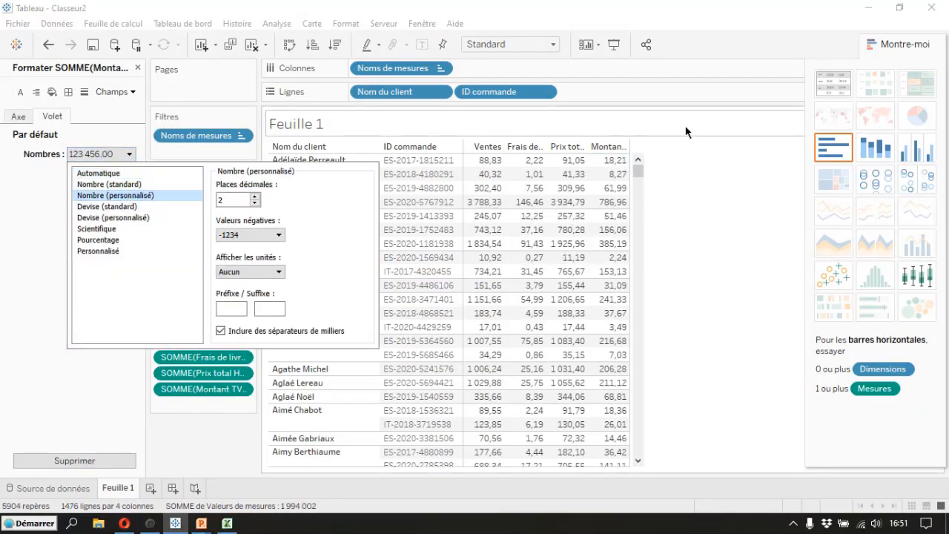
{"action": "left_click", "coordinate": [744, 256]}
{"action": "left_click", "coordinate": [137, 67]}
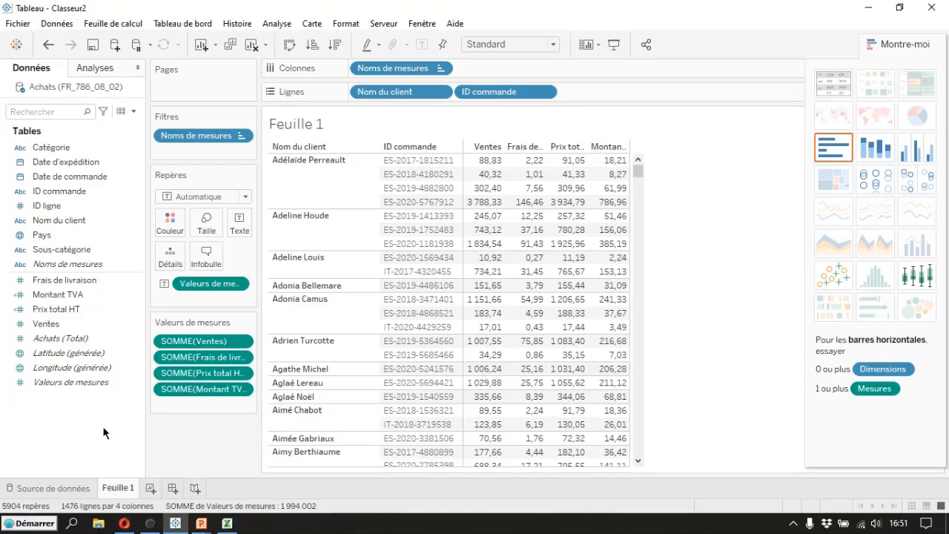
Step: Create a calculated field from Prix total HT named "Montant TTC" with the formula [Prix total HT] + [Montant TVA]
{"action": "left_click", "coordinate": [137, 310]}
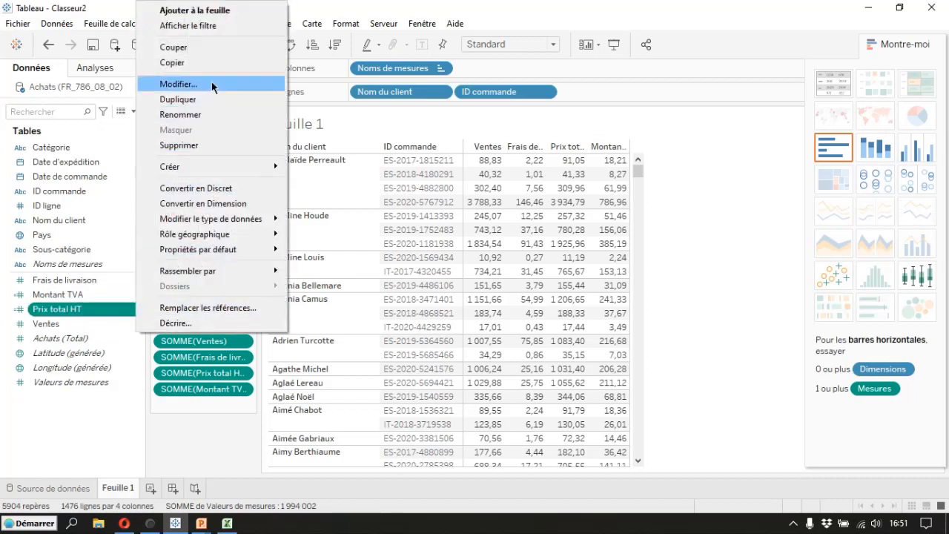
{"action": "mouse_move", "coordinate": [199, 169]}
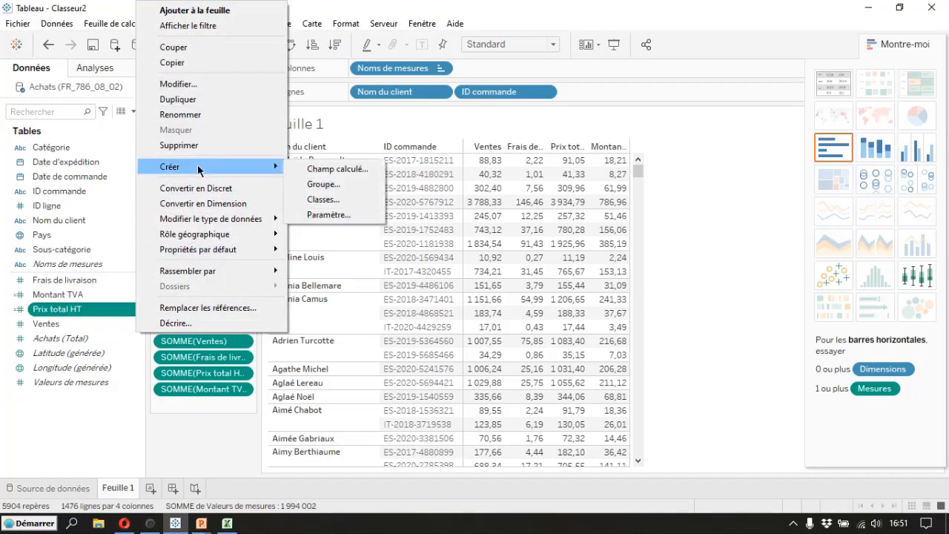
{"action": "left_click", "coordinate": [341, 170]}
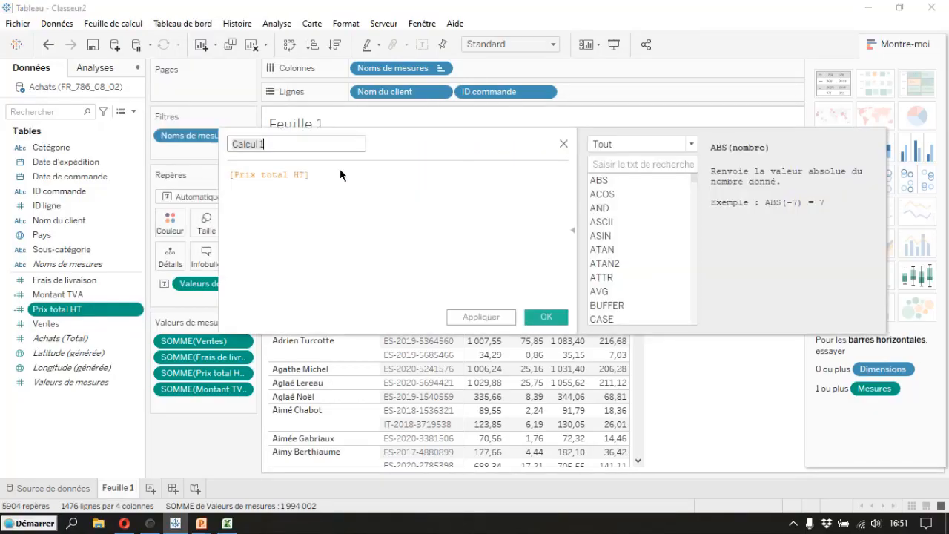
{"action": "type", "text": "Mont"}
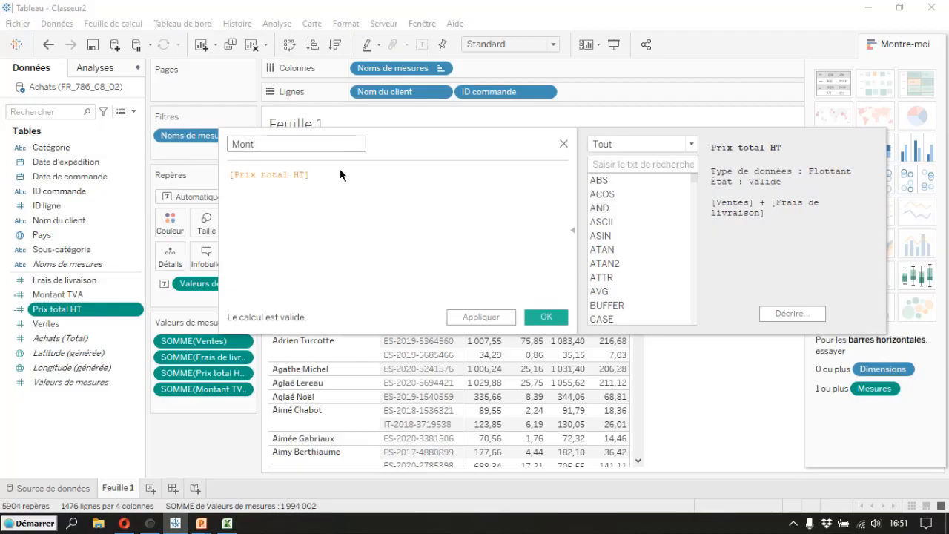
{"action": "type", "text": "ant TTC"}
{"action": "left_click", "coordinate": [341, 172]}
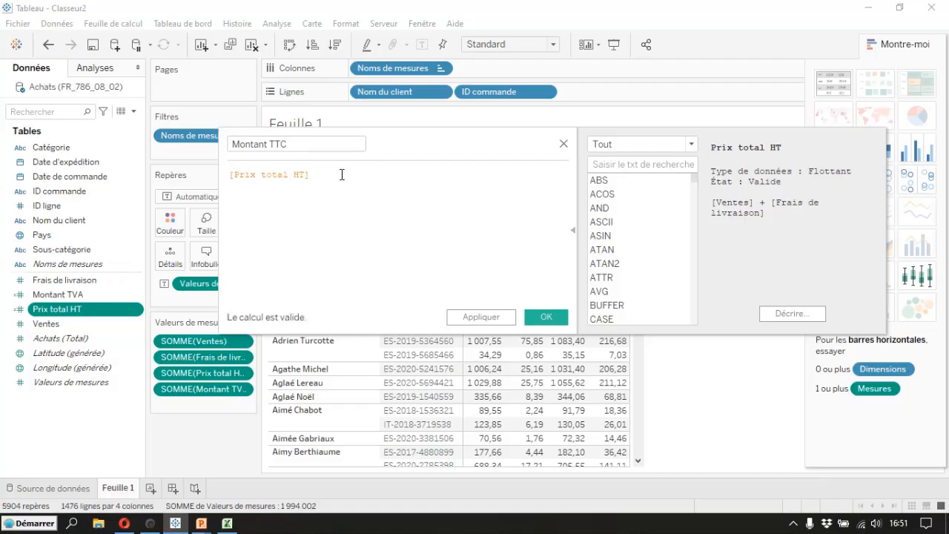
{"action": "type", "text": "+"}
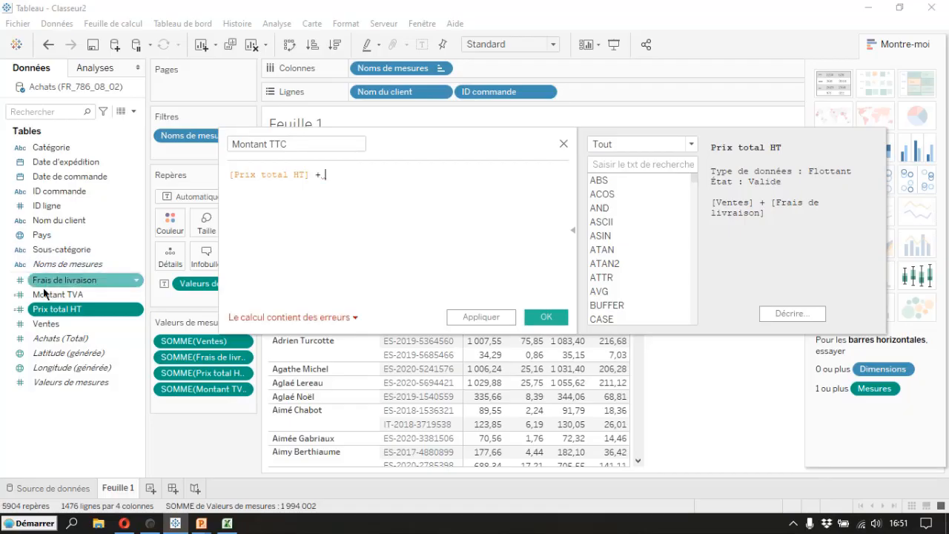
{"action": "left_click_drag", "start_coordinate": [52, 294], "coordinate": [356, 179]}
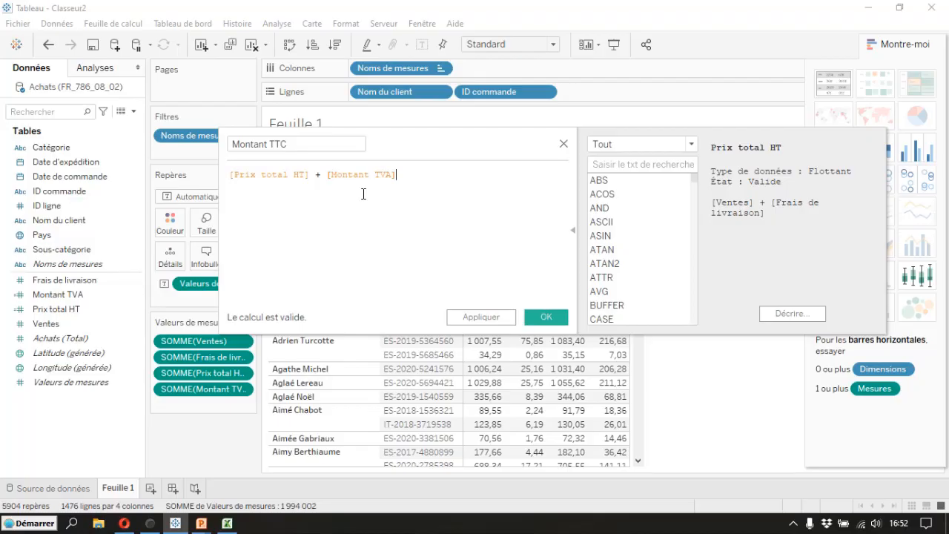
{"action": "left_click", "coordinate": [546, 317]}
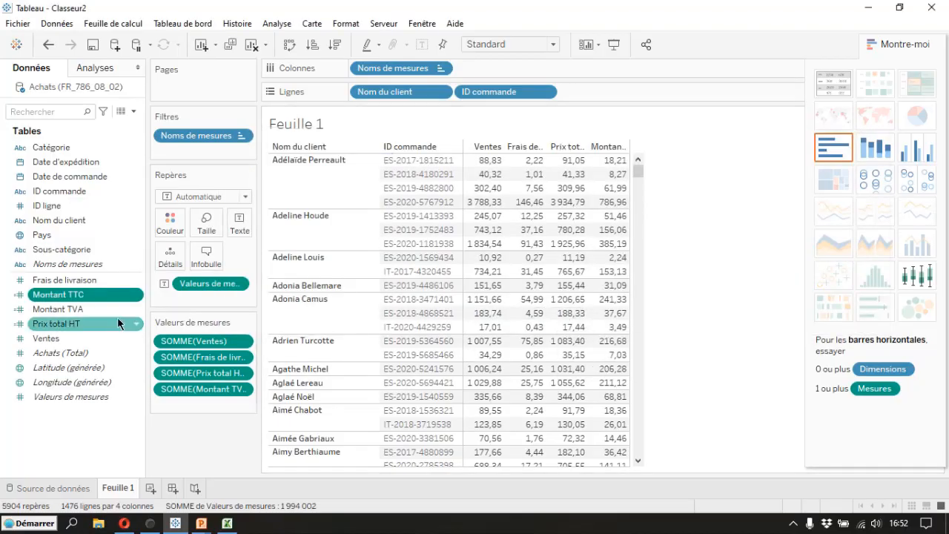
Step: Add Montant TTC to the table after Montant TVA and format it as Nombre (personnalisé) with 2 decimal places
{"action": "left_click_drag", "start_coordinate": [76, 300], "coordinate": [615, 232]}
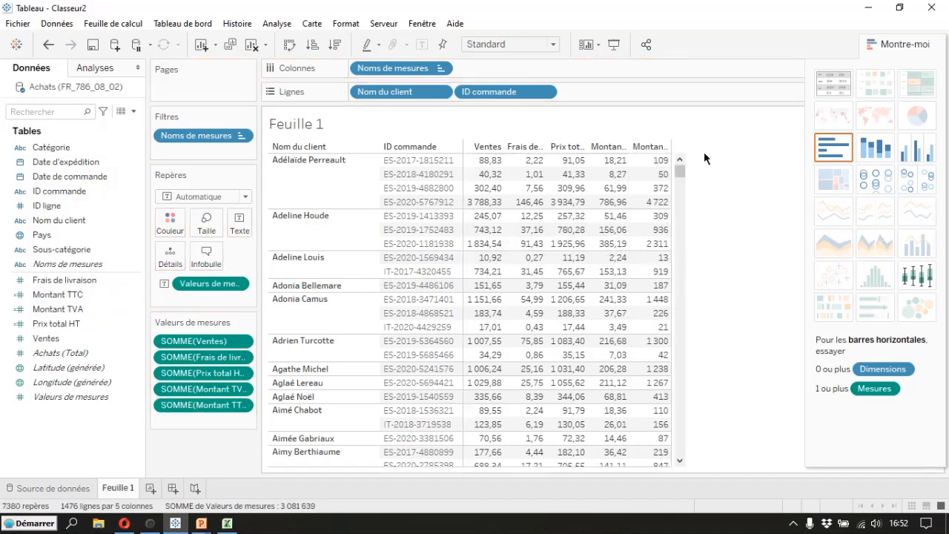
{"action": "left_click", "coordinate": [654, 161]}
{"action": "right_click", "coordinate": [653, 165]}
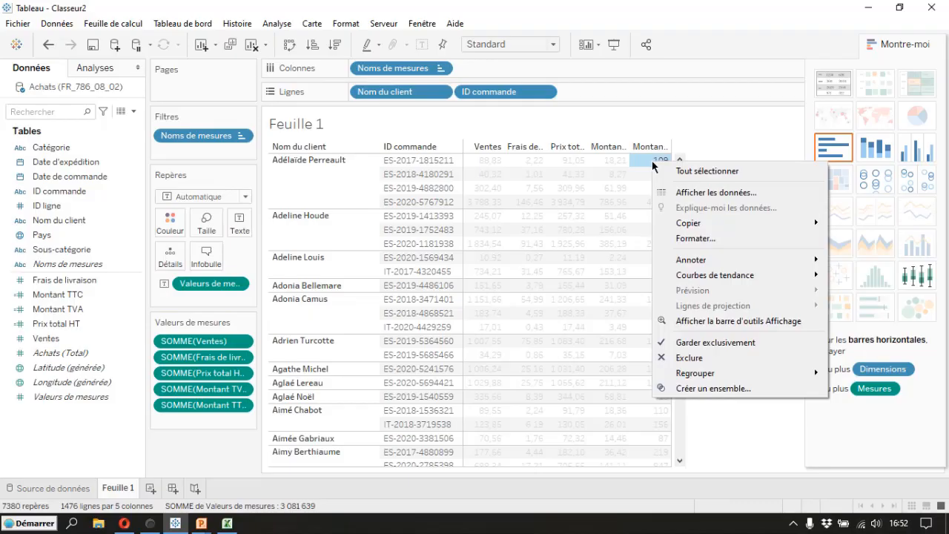
{"action": "left_click", "coordinate": [706, 238]}
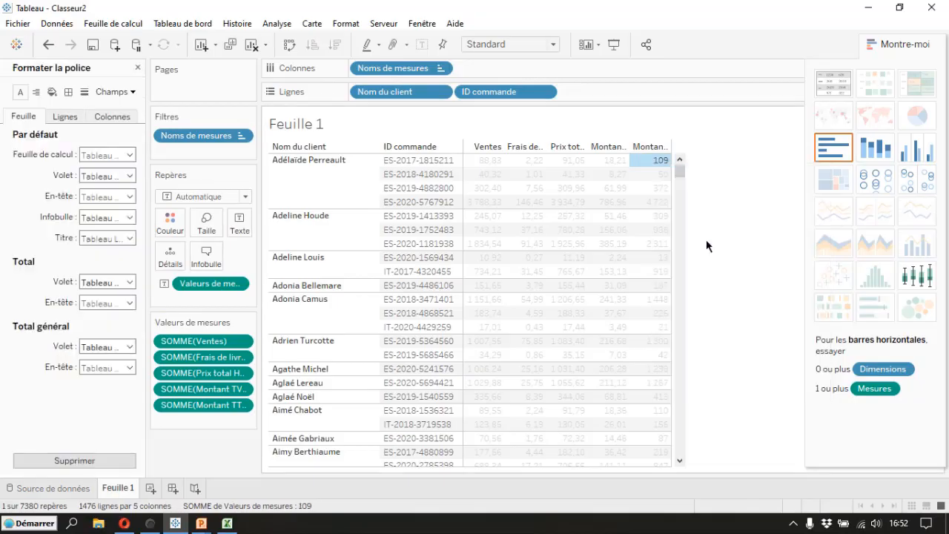
{"action": "left_click", "coordinate": [132, 92]}
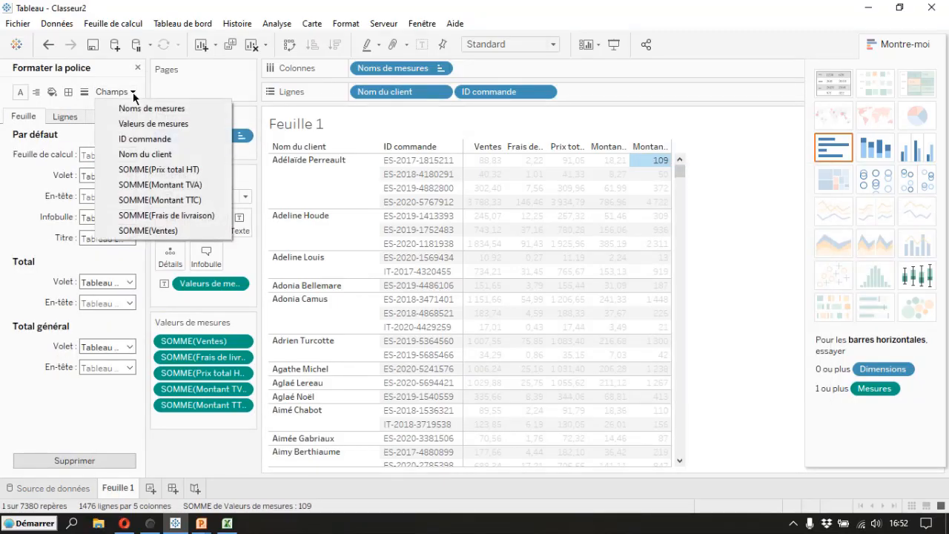
{"action": "left_click", "coordinate": [177, 200]}
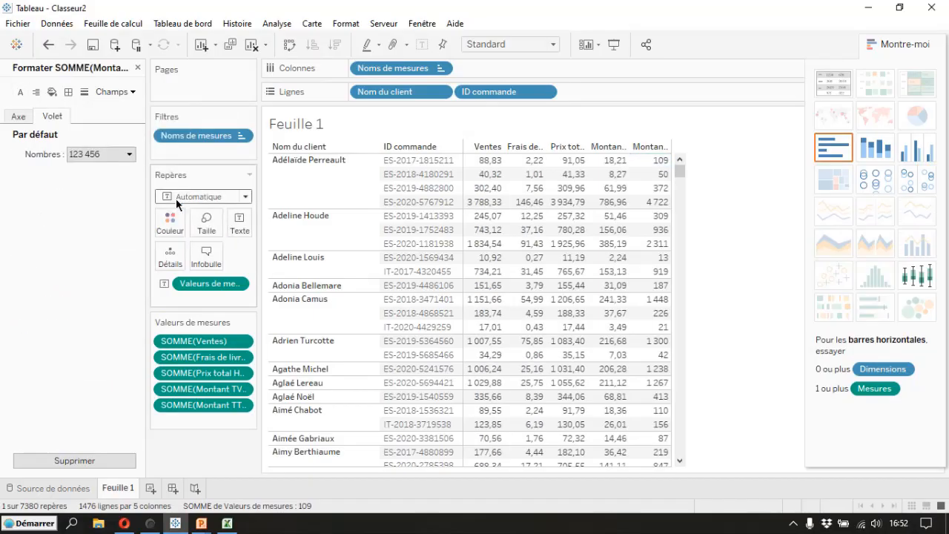
{"action": "left_click", "coordinate": [131, 154]}
{"action": "left_click", "coordinate": [115, 195]}
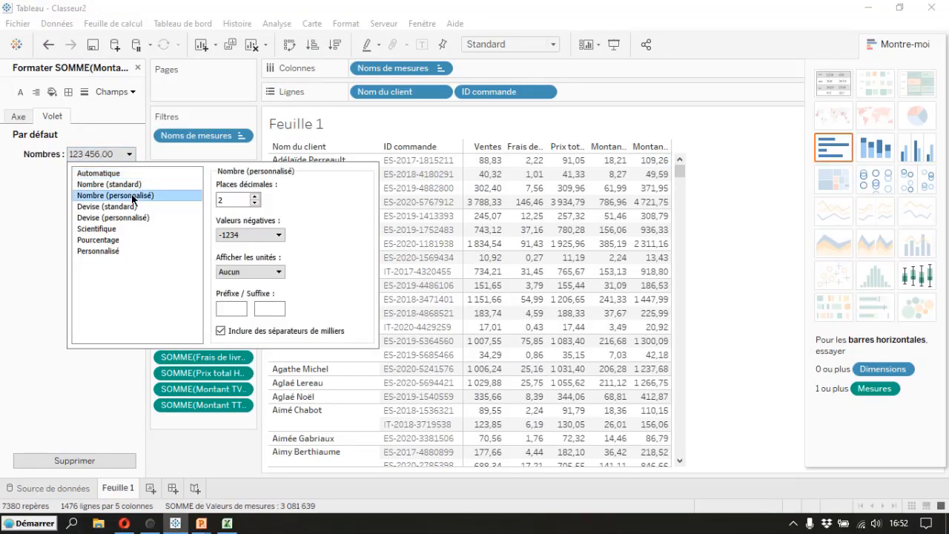
{"action": "left_click", "coordinate": [46, 235]}
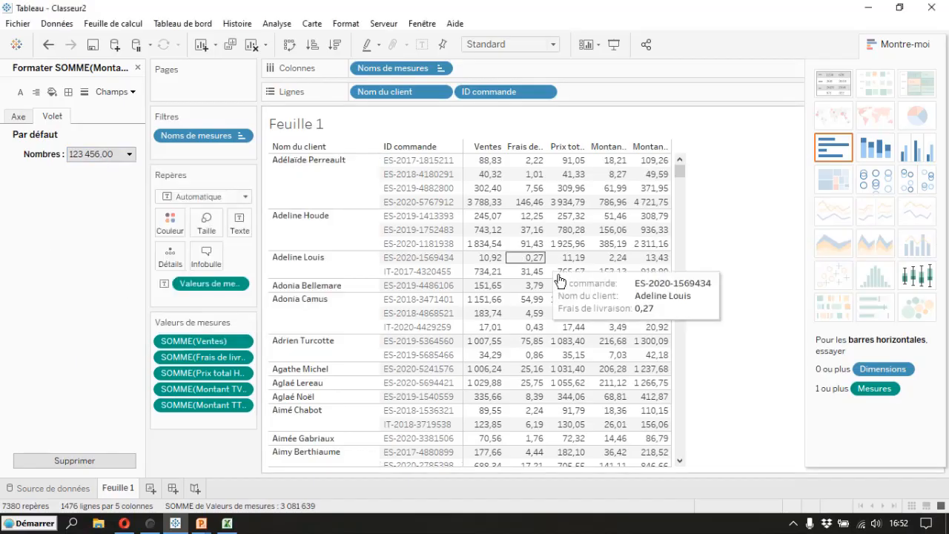
{"action": "left_click", "coordinate": [137, 67]}
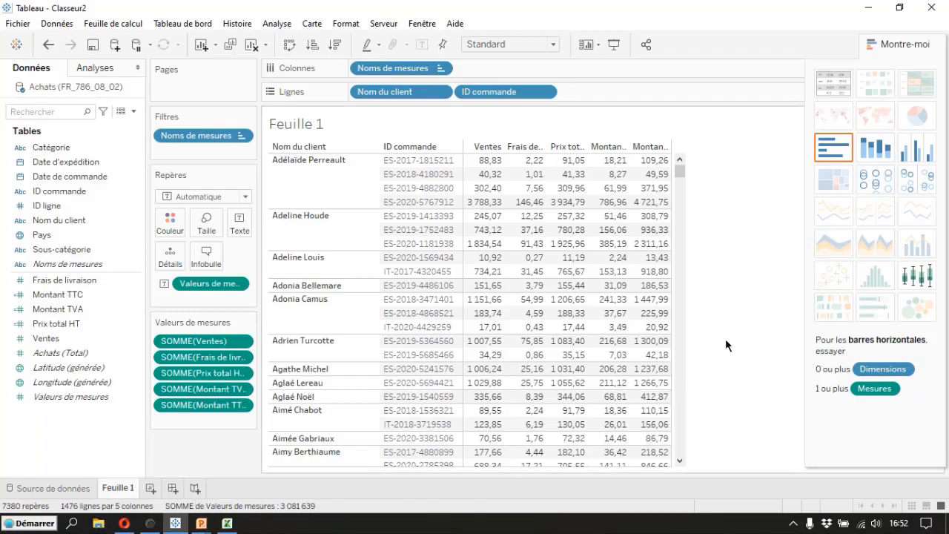
Step: Rotate the measure header labels of the table so the column names stand vertically
{"action": "mouse_move", "coordinate": [475, 148]}
{"action": "right_click", "coordinate": [475, 150]}
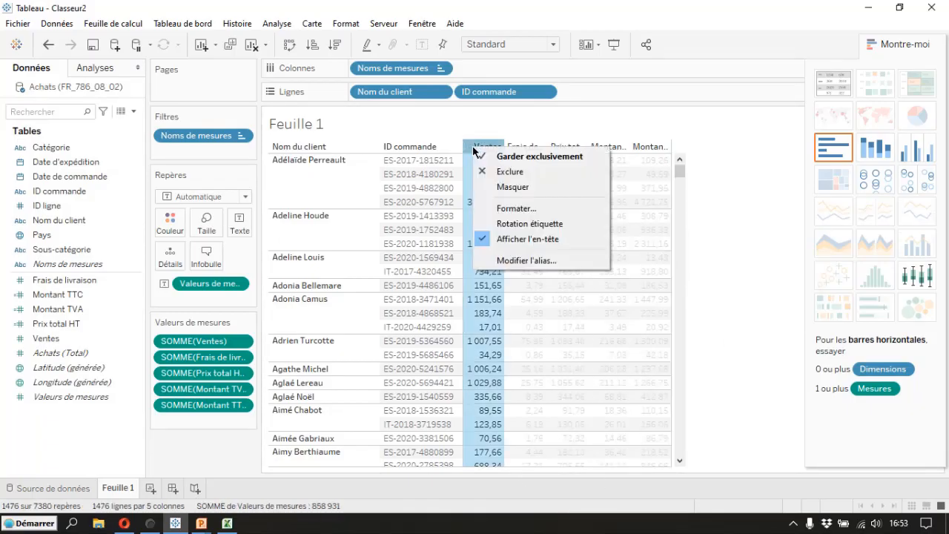
{"action": "left_click", "coordinate": [563, 226]}
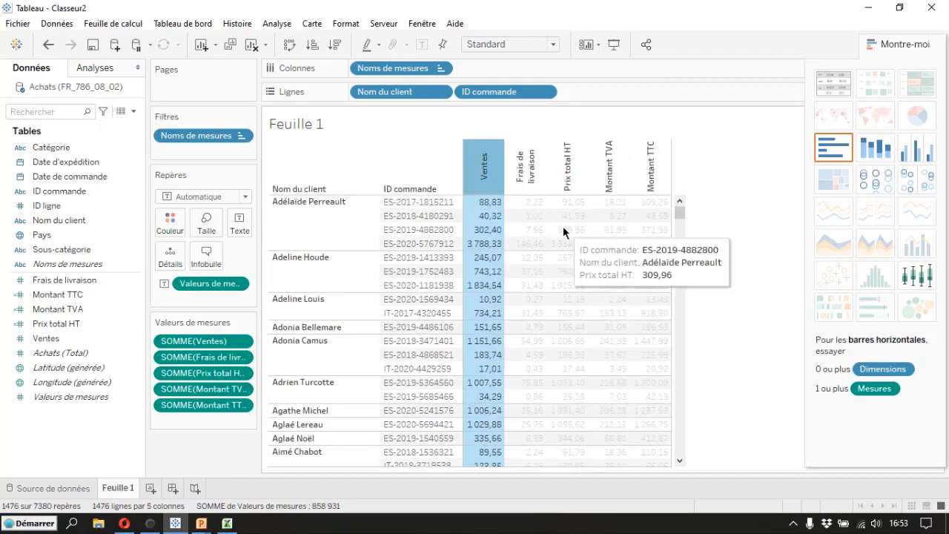
{"action": "left_click", "coordinate": [739, 234]}
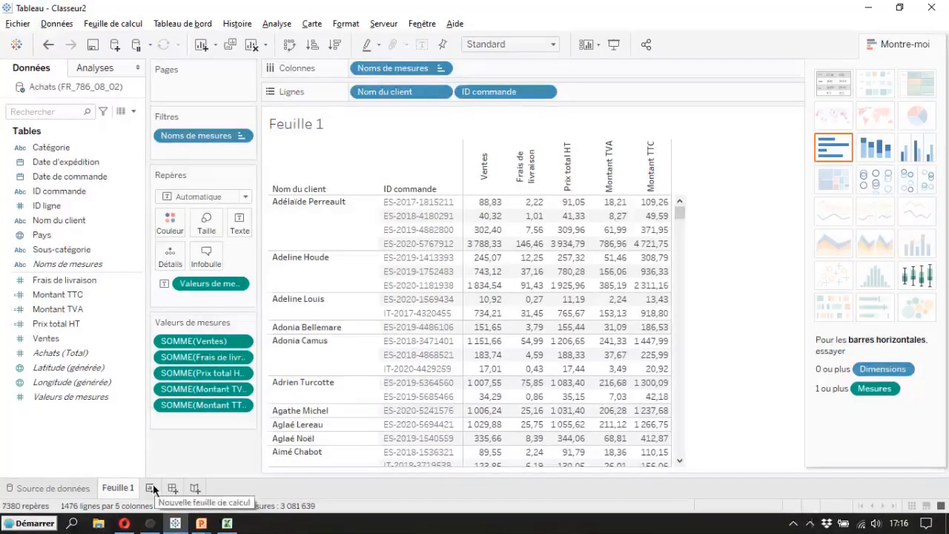
Step: Build a table on a new worksheet with Nom du client and all members of ID commande as rows, and Ventes and Frais de livraison as measures
{"action": "left_click", "coordinate": [151, 488]}
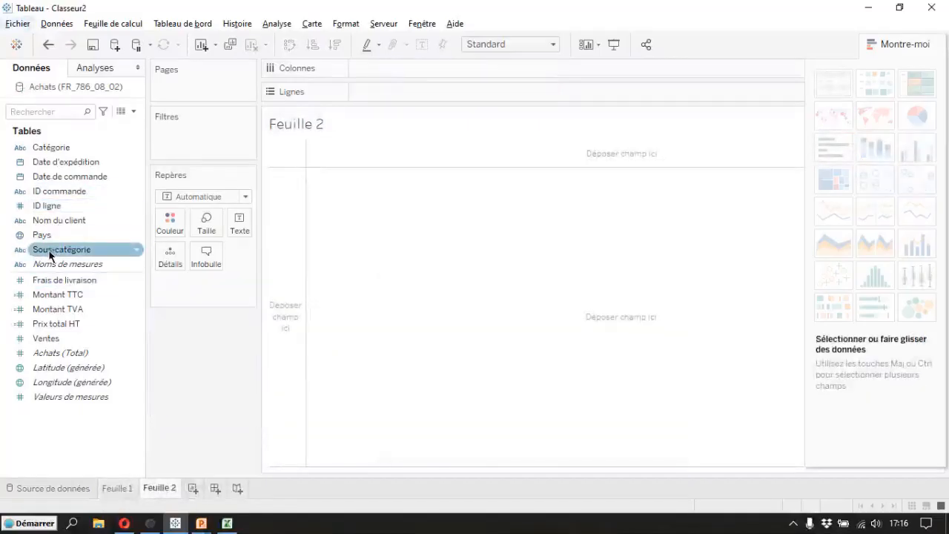
{"action": "left_click_drag", "start_coordinate": [49, 224], "coordinate": [363, 93]}
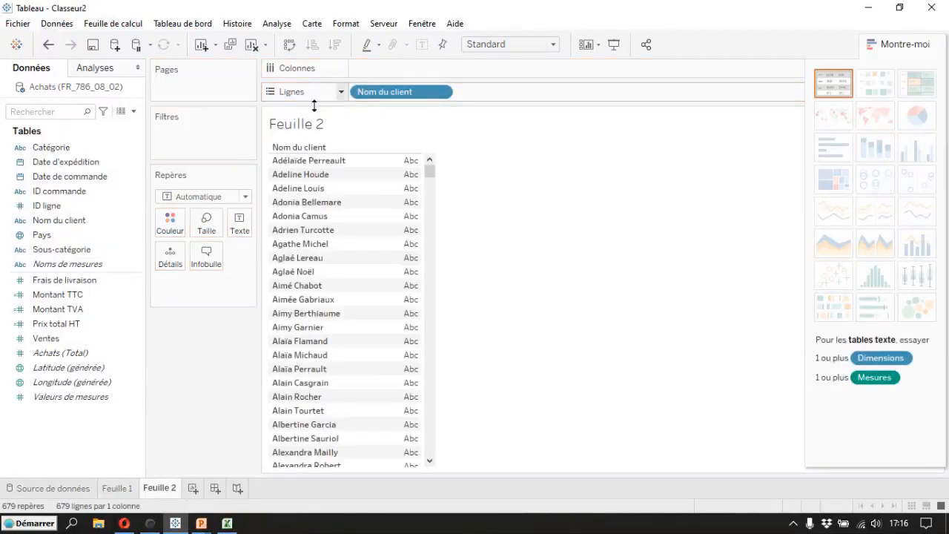
{"action": "left_click_drag", "start_coordinate": [38, 193], "coordinate": [474, 92]}
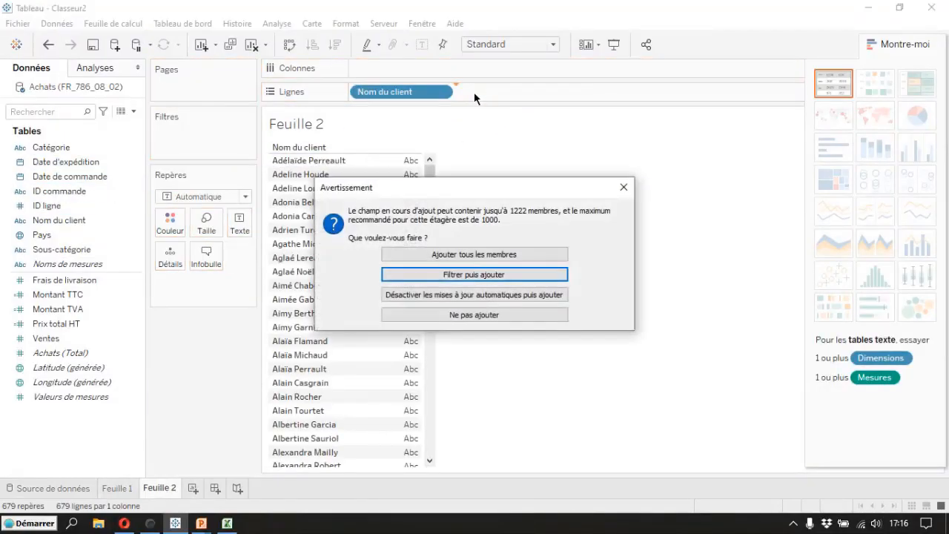
{"action": "left_click", "coordinate": [445, 255]}
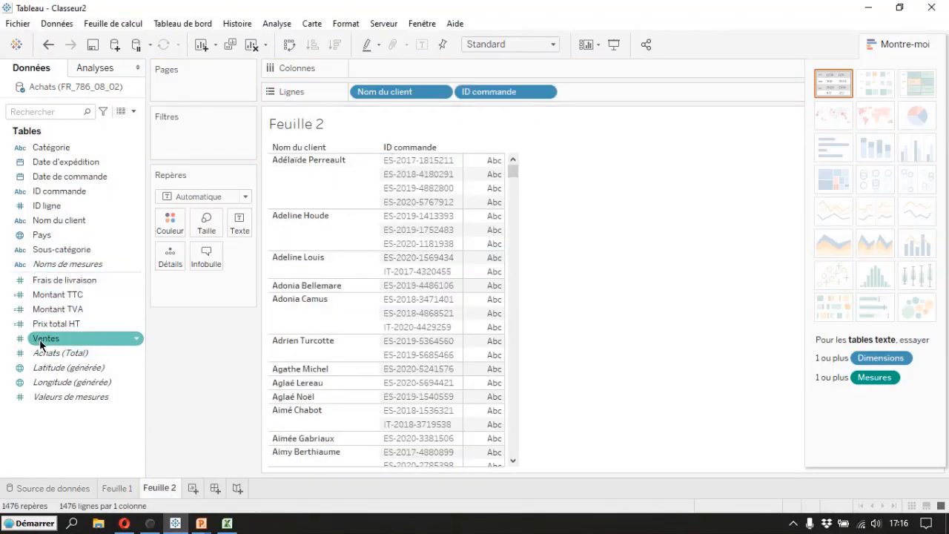
{"action": "left_click_drag", "start_coordinate": [45, 339], "coordinate": [485, 303]}
{"action": "left_click_drag", "start_coordinate": [46, 279], "coordinate": [483, 287]}
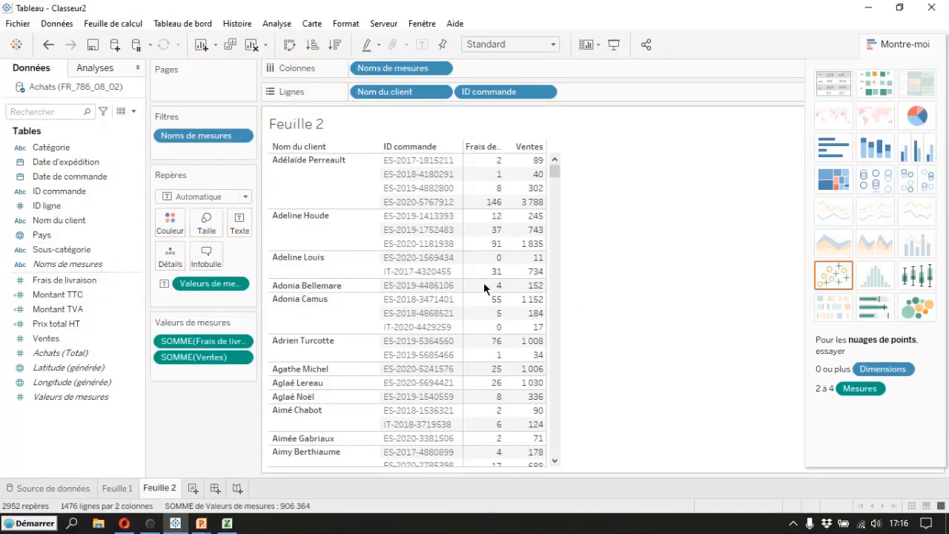
Step: Start a calculated field from Ventes and name it "Taxe sur les ventes"
{"action": "left_click", "coordinate": [106, 352]}
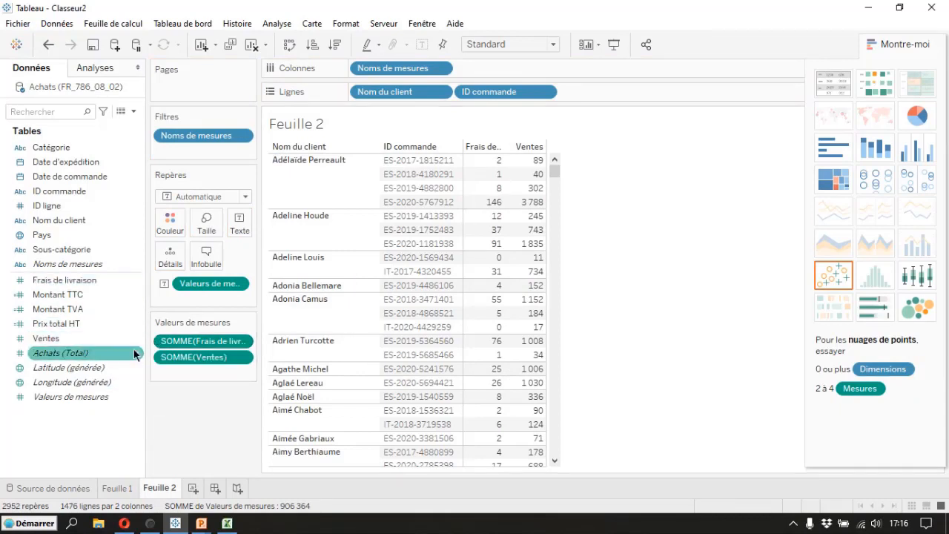
{"action": "left_click", "coordinate": [136, 340]}
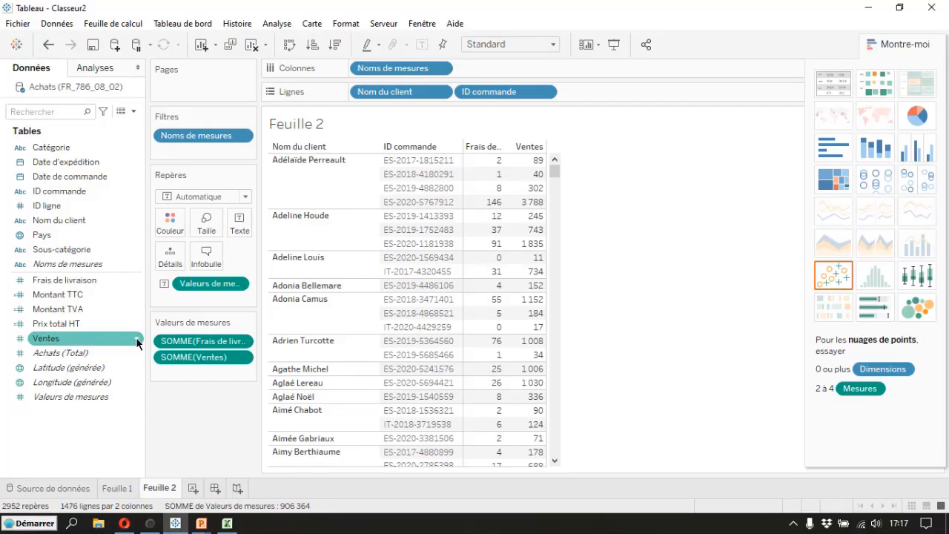
{"action": "left_click", "coordinate": [137, 341]}
{"action": "mouse_move", "coordinate": [276, 156]}
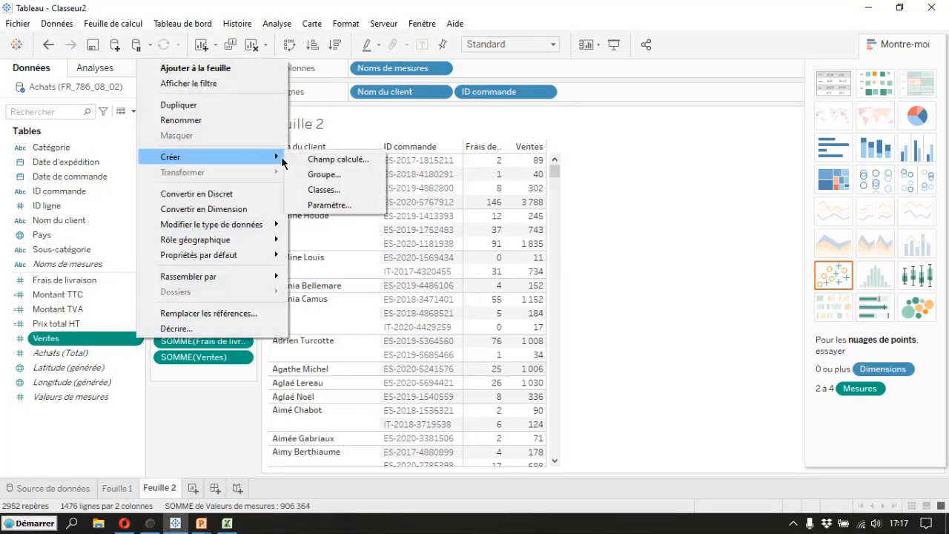
{"action": "left_click", "coordinate": [342, 158]}
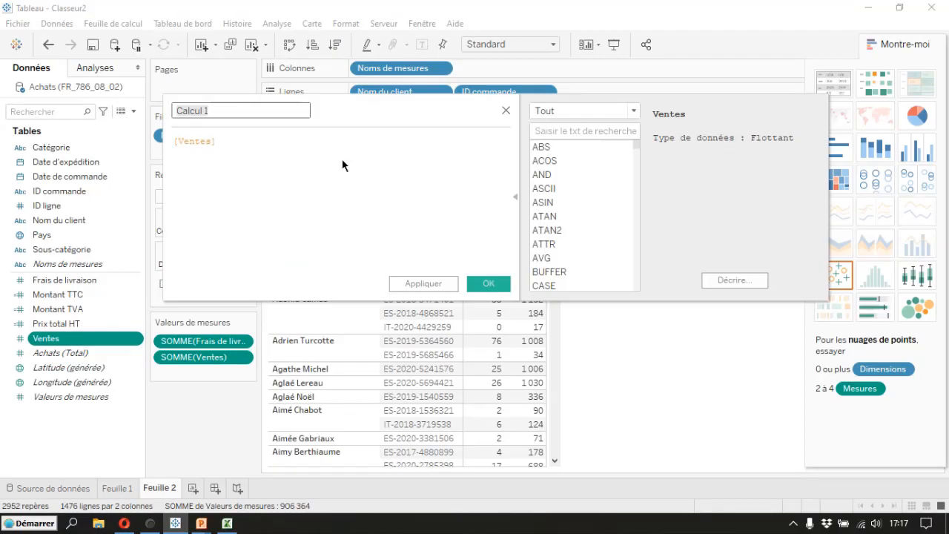
{"action": "type", "text": "Taxe"}
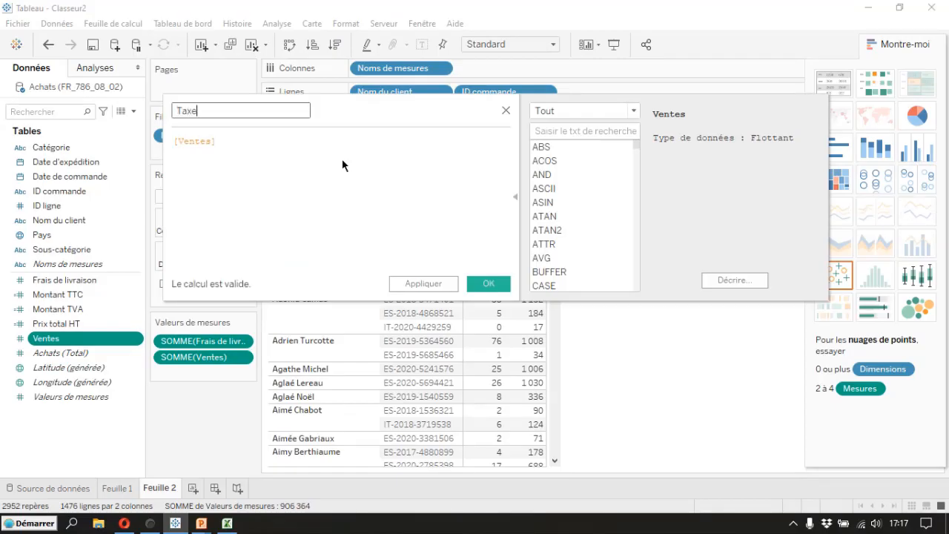
{"action": "type", "text": " sur les vebtes"}
{"action": "key", "text": "BackSpace"}
{"action": "key", "text": "BackSpace"}
{"action": "key", "text": "BackSpace"}
{"action": "key", "text": "BackSpace"}
{"action": "type", "text": "ntes"}
Step: Complete the calculated field with the formula [Ventes] + [Frais de livraison] * 0.2 and save it
{"action": "left_click", "coordinate": [246, 141]}
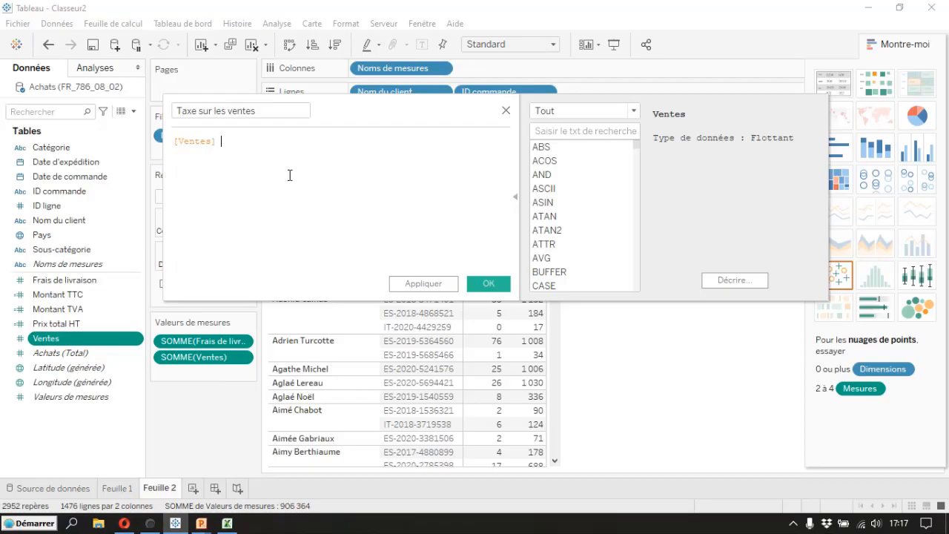
{"action": "type", "text": "+ ."}
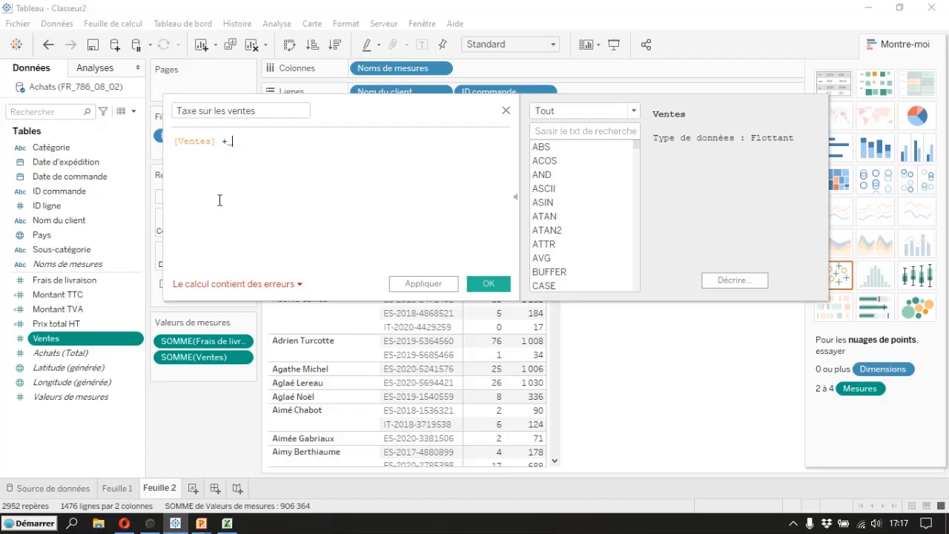
{"action": "left_click_drag", "start_coordinate": [42, 286], "coordinate": [294, 150]}
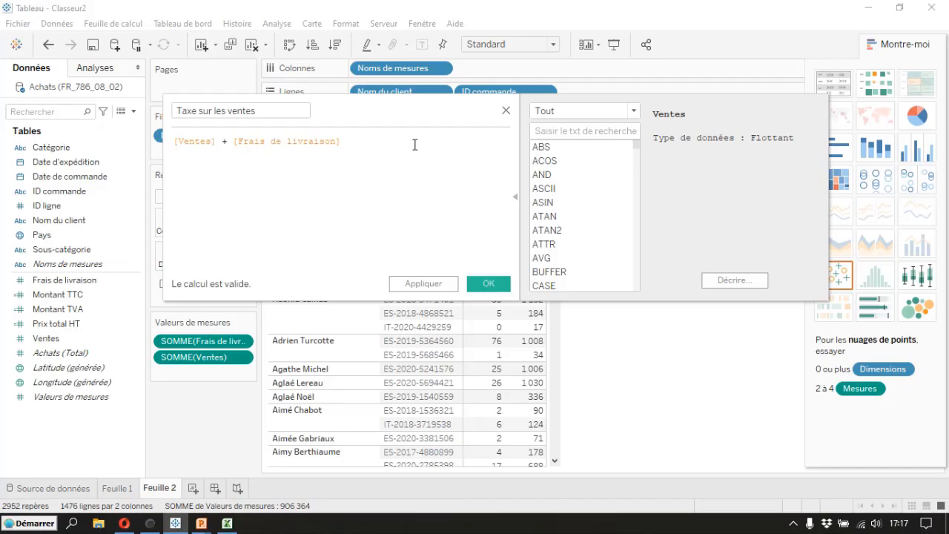
{"action": "type", "text": "*"}
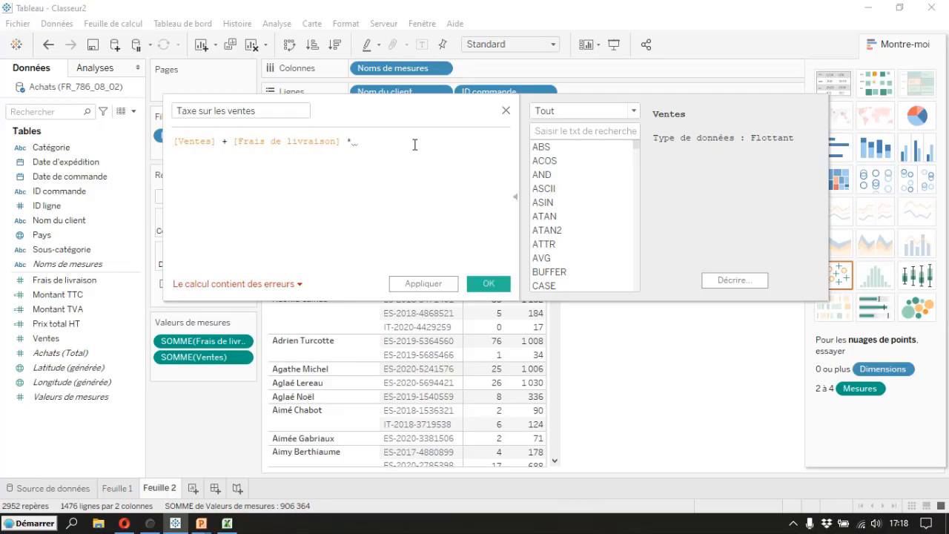
{"action": "type", "text": "0.2"}
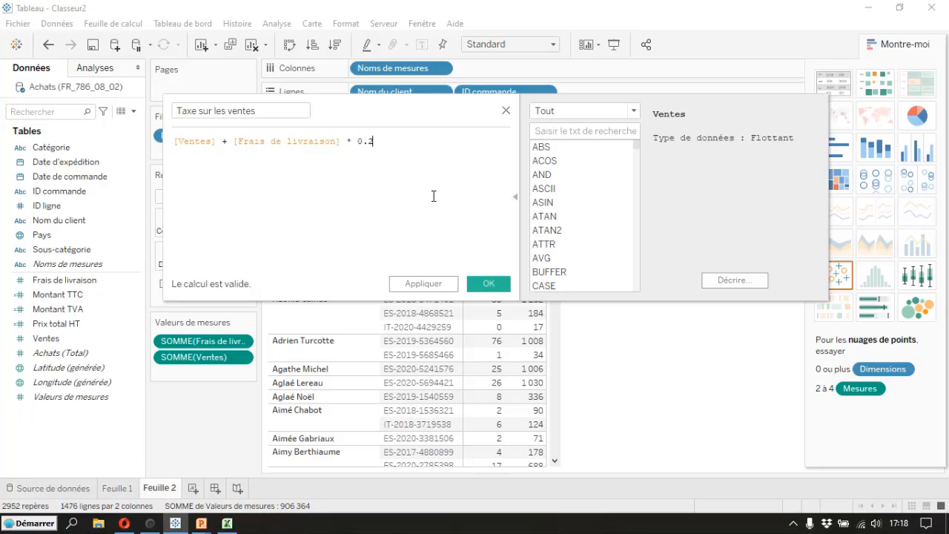
{"action": "left_click", "coordinate": [483, 286]}
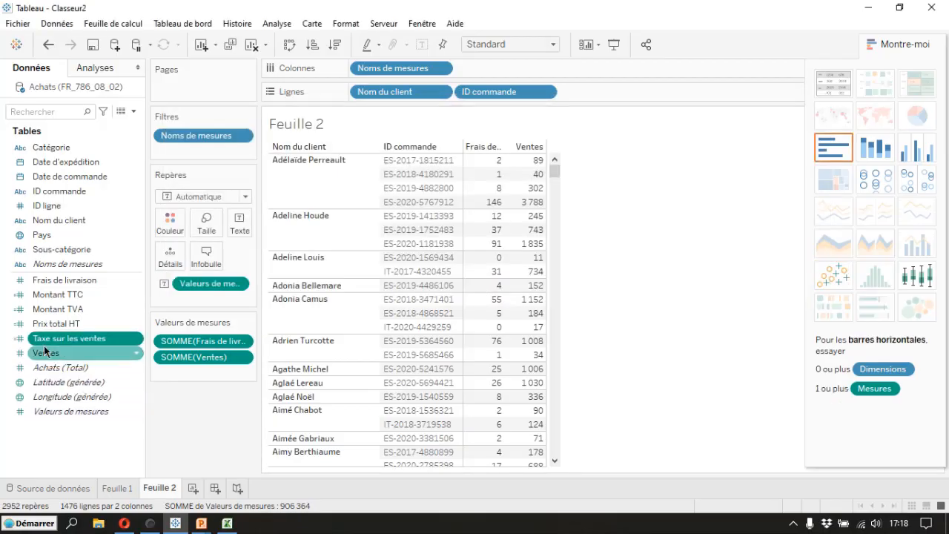
Step: Add Taxe sur les ventes to the table and order the measures as Ventes, Frais de livraison, Taxe sur les ventes
{"action": "left_click_drag", "start_coordinate": [36, 344], "coordinate": [528, 286]}
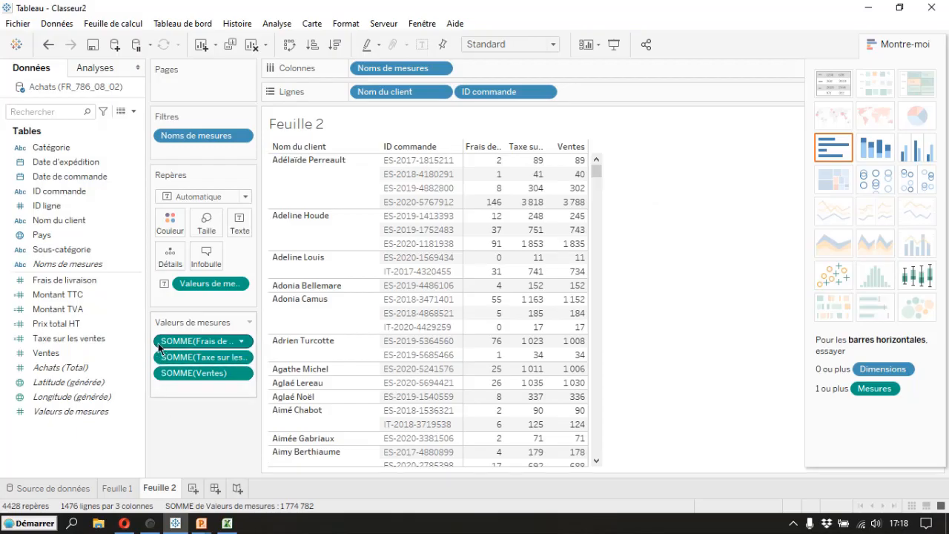
{"action": "left_click_drag", "start_coordinate": [158, 347], "coordinate": [161, 388]}
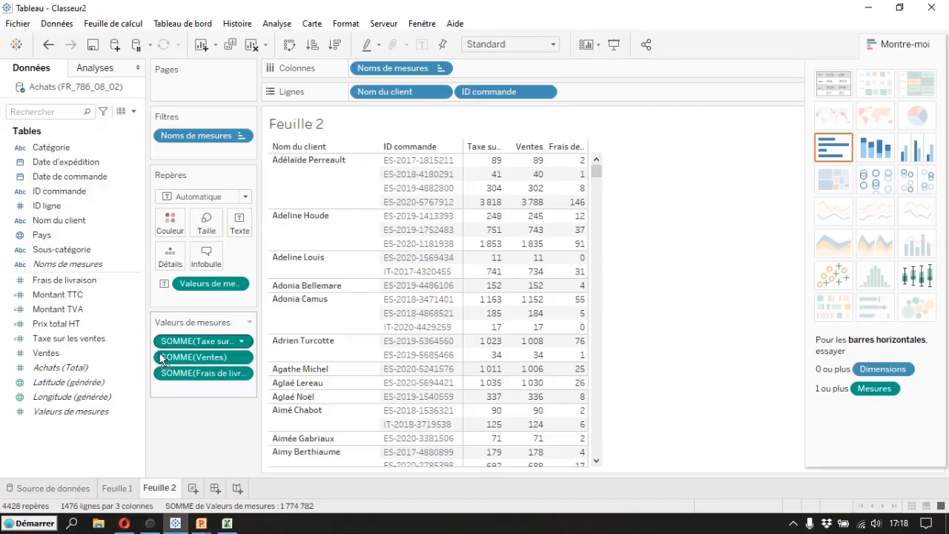
{"action": "left_click_drag", "start_coordinate": [160, 343], "coordinate": [162, 391]}
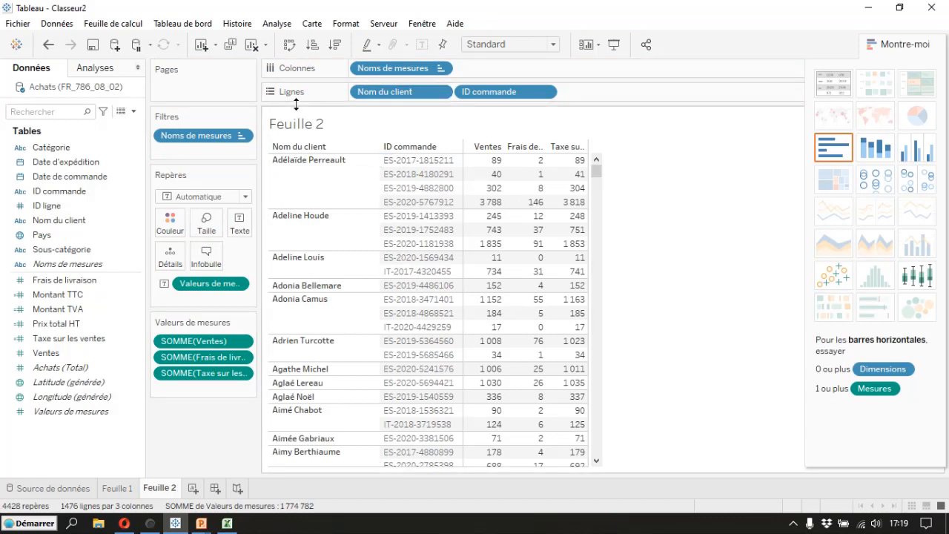
Step: Format the Ventes measure in the table as a custom number (Nombre personnalisé) with two decimal places
{"action": "right_click", "coordinate": [485, 169]}
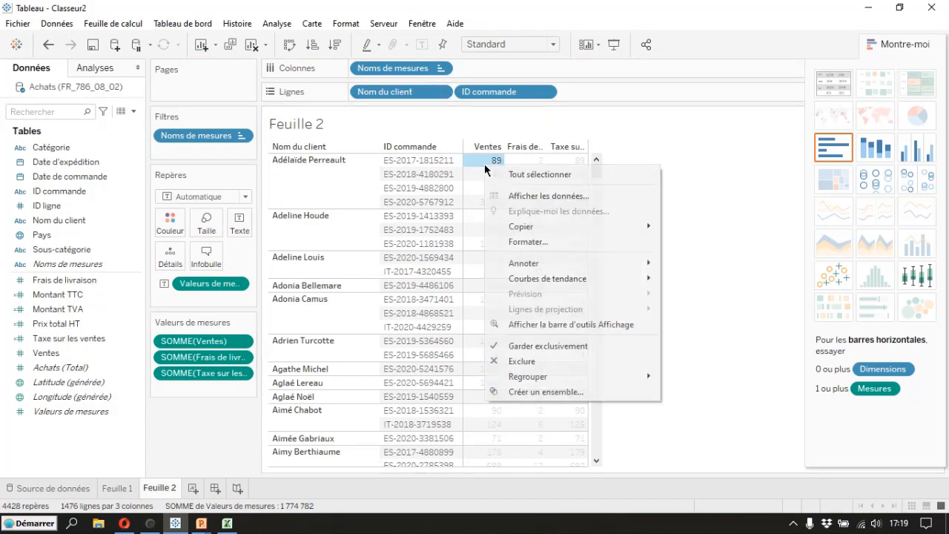
{"action": "left_click", "coordinate": [533, 247]}
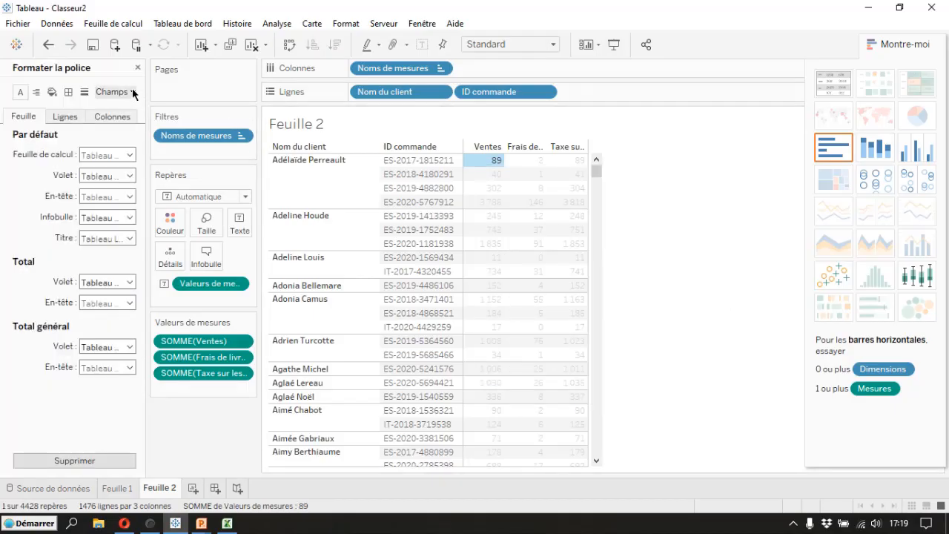
{"action": "mouse_move", "coordinate": [481, 163]}
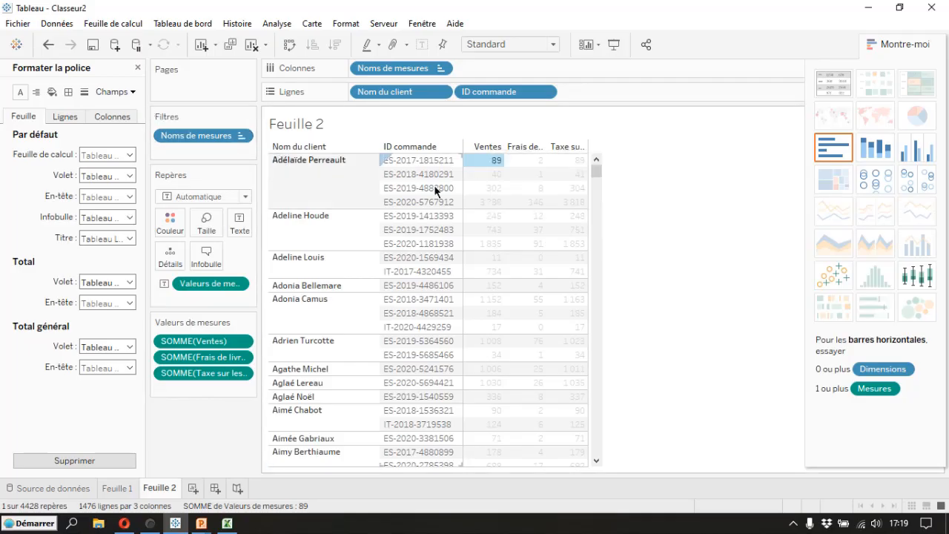
{"action": "left_click", "coordinate": [133, 92]}
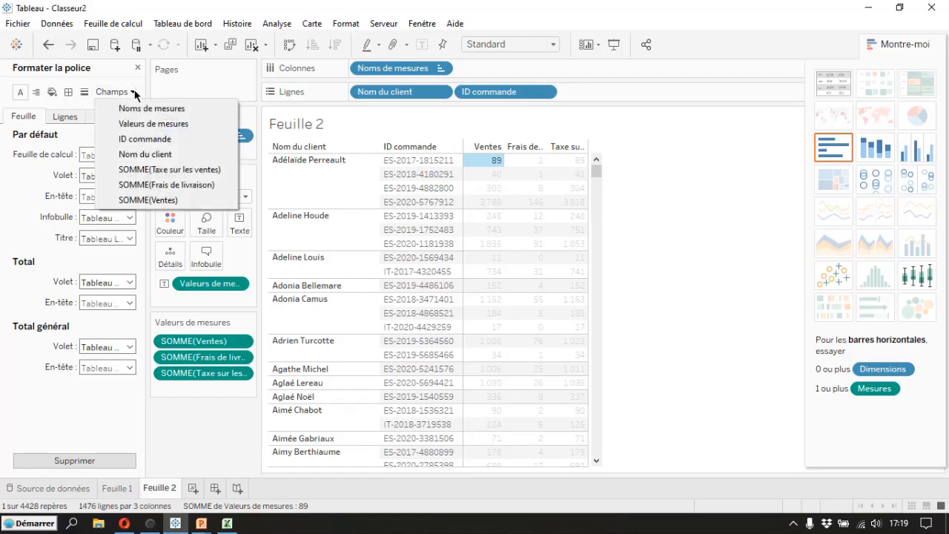
{"action": "left_click", "coordinate": [149, 201]}
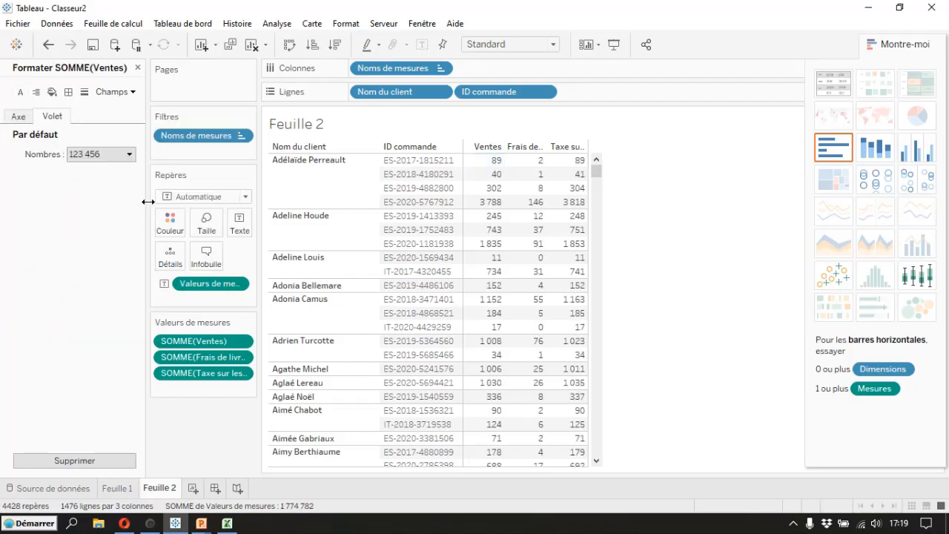
{"action": "left_click", "coordinate": [130, 155]}
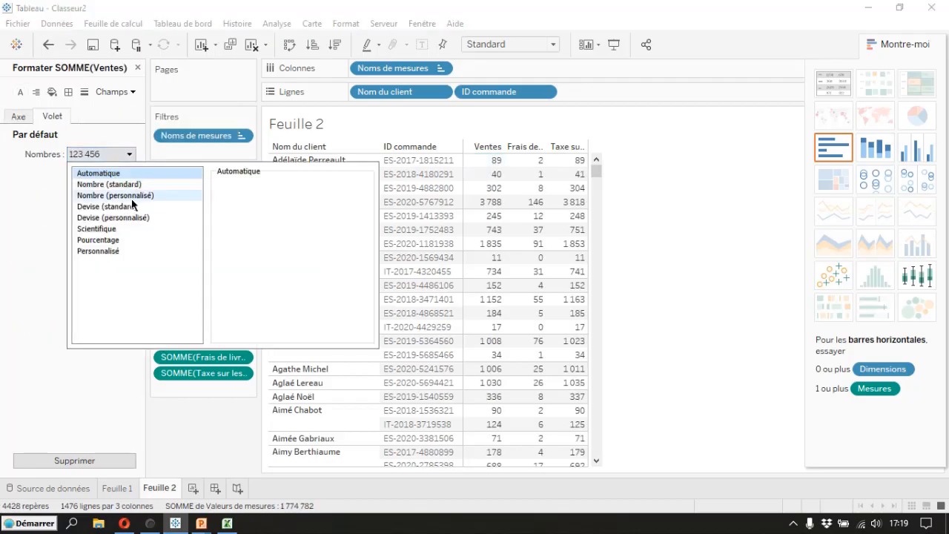
{"action": "left_click", "coordinate": [133, 199]}
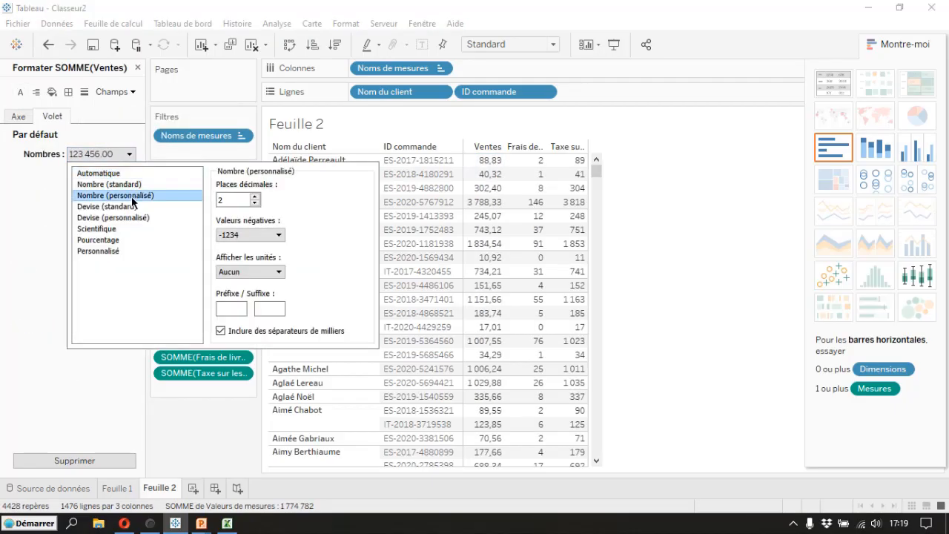
{"action": "left_click", "coordinate": [129, 93]}
Step: Apply the custom number format with two decimal places to the Frais de livraison measure
{"action": "left_click", "coordinate": [129, 93]}
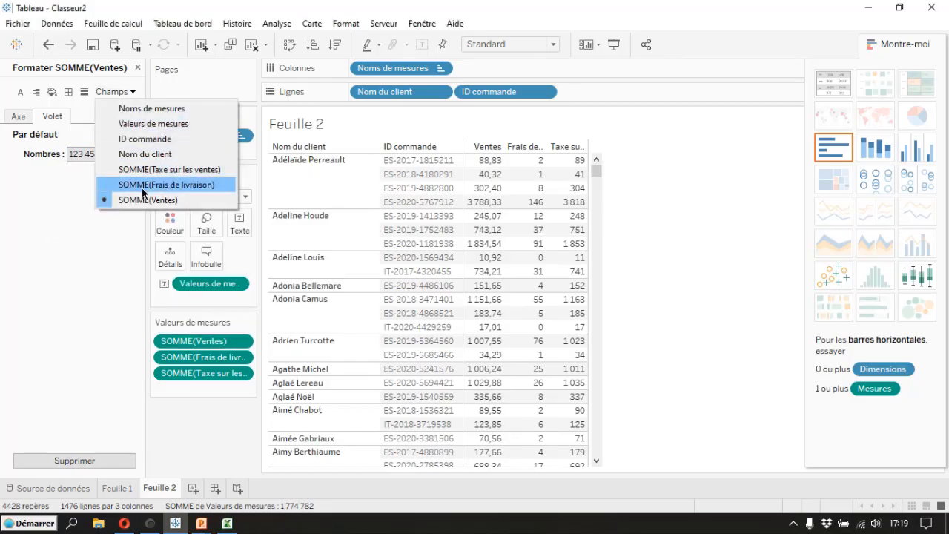
{"action": "left_click", "coordinate": [142, 186]}
{"action": "left_click", "coordinate": [129, 154]}
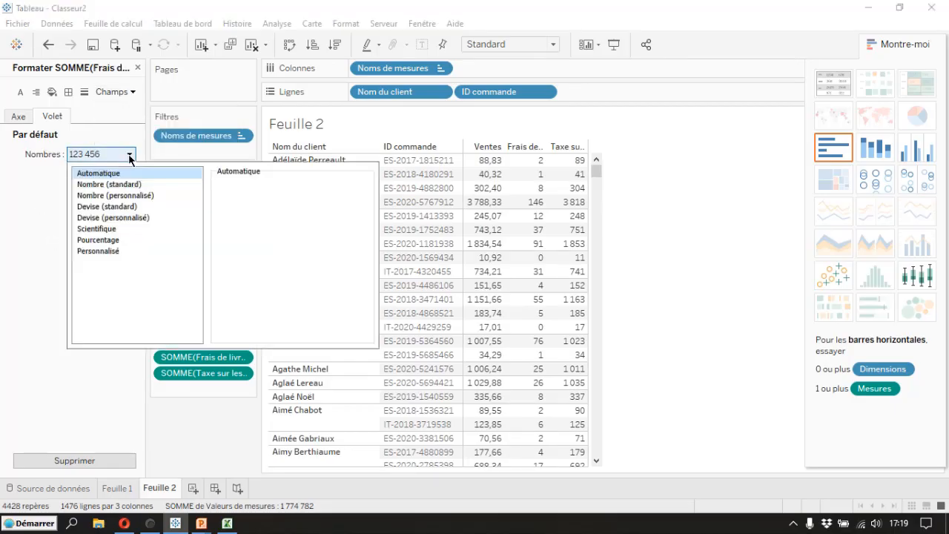
{"action": "left_click", "coordinate": [130, 196]}
Step: Give the Taxe sur les ventes measure the custom number format with two decimal places
{"action": "left_click", "coordinate": [134, 92]}
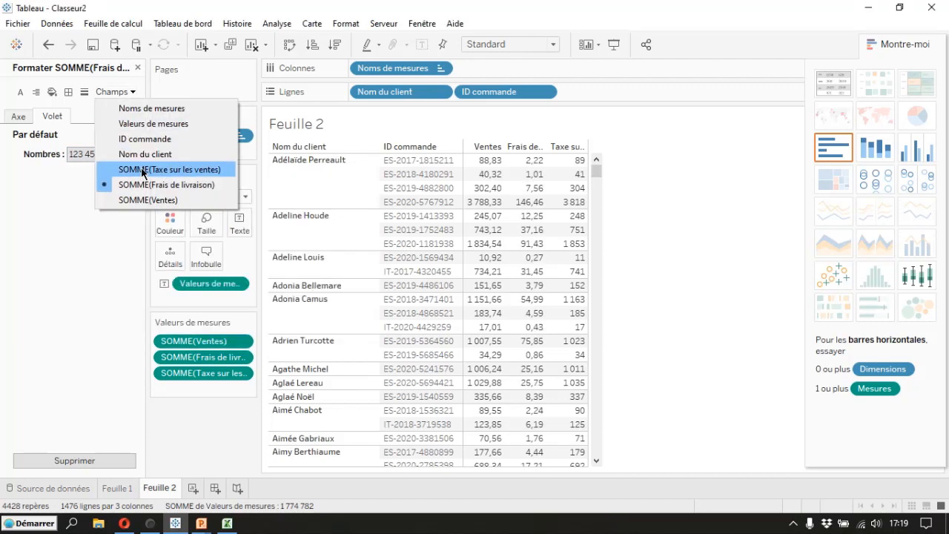
{"action": "left_click", "coordinate": [143, 170]}
{"action": "left_click", "coordinate": [132, 92]}
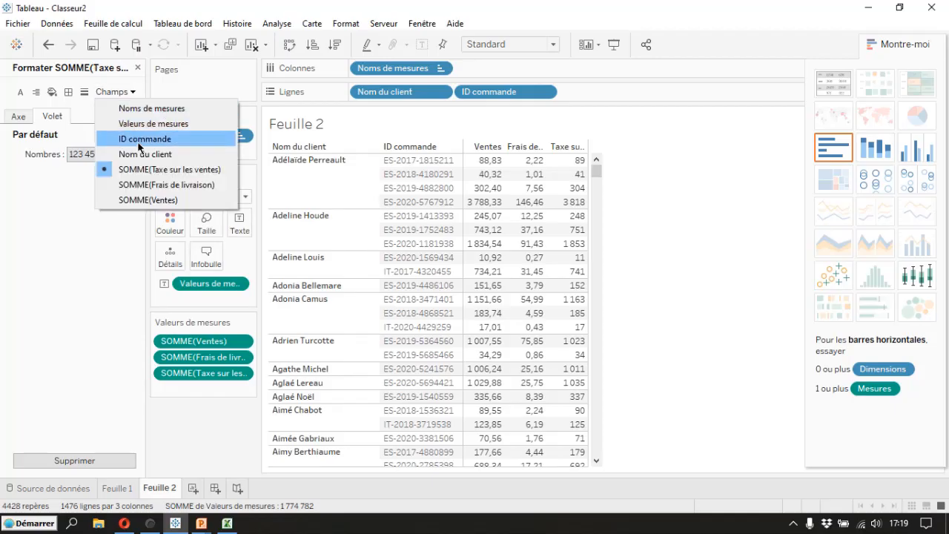
{"action": "left_click", "coordinate": [84, 195]}
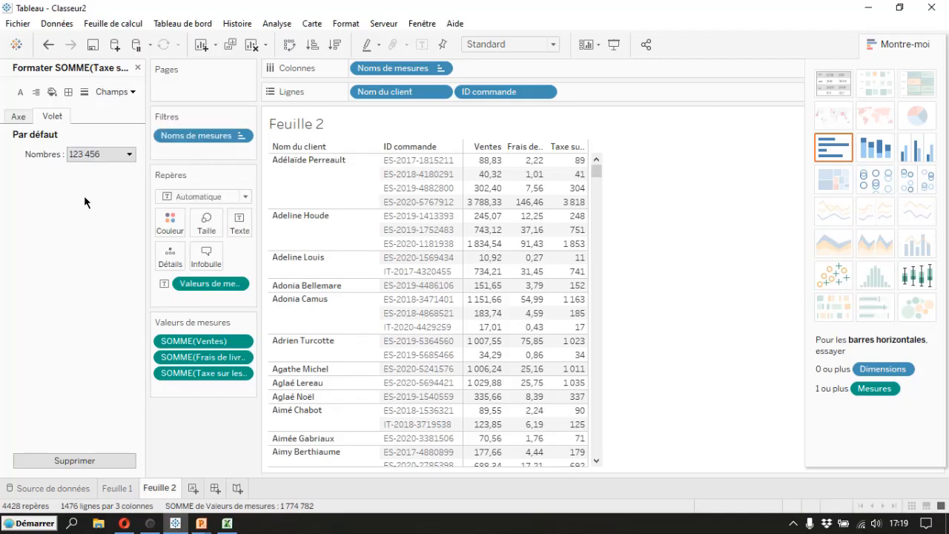
{"action": "left_click", "coordinate": [130, 154]}
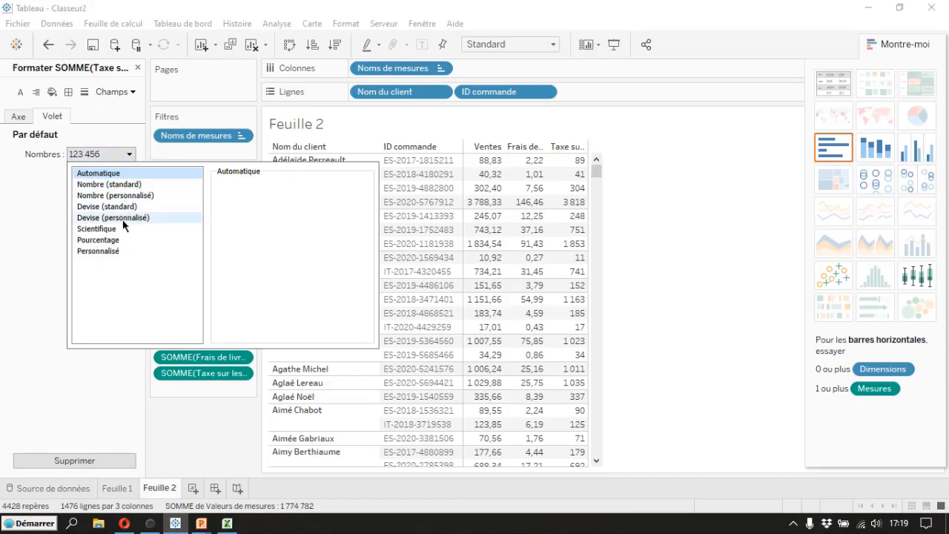
{"action": "left_click", "coordinate": [123, 195]}
{"action": "left_click", "coordinate": [41, 223]}
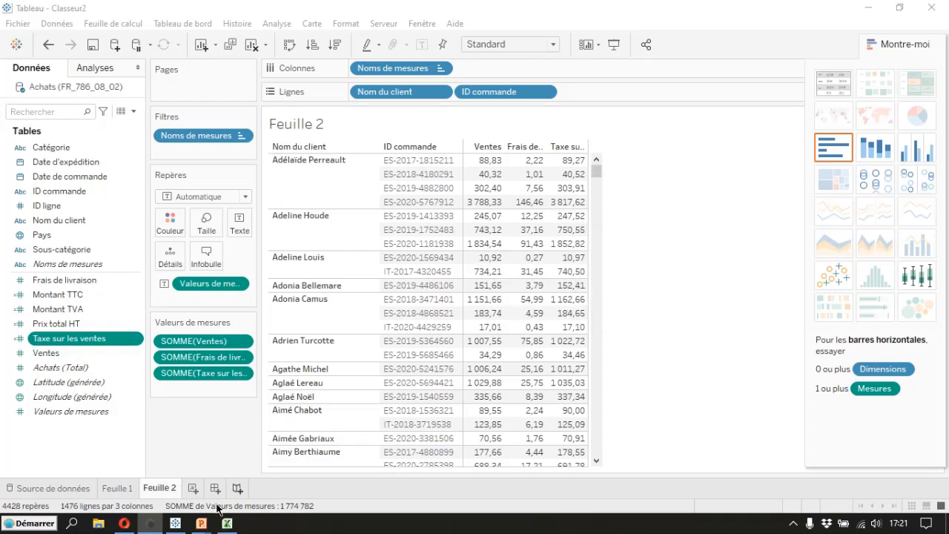
Step: Duplicate the Feuille 2 worksheet and rename the copy "Feuille 3"
{"action": "right_click", "coordinate": [159, 493]}
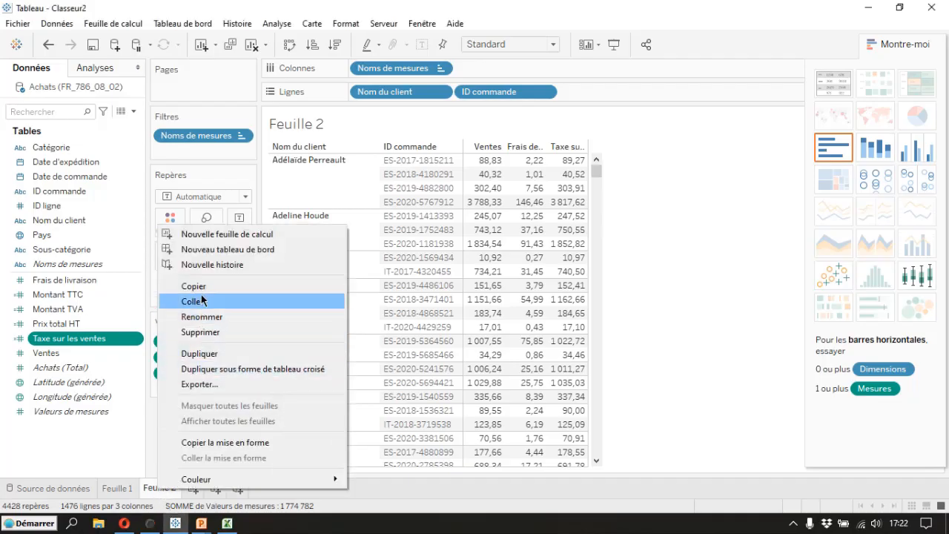
{"action": "left_click", "coordinate": [207, 361]}
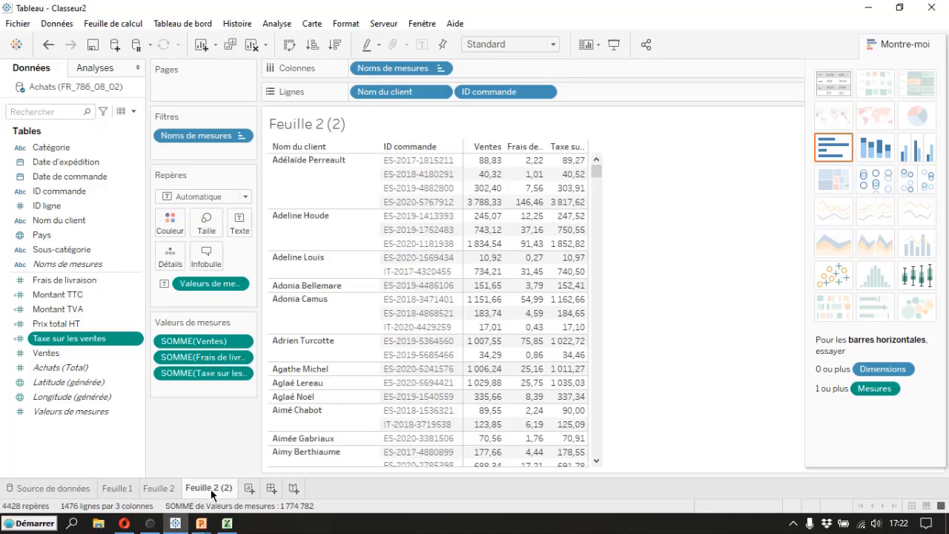
{"action": "double_click", "coordinate": [212, 490]}
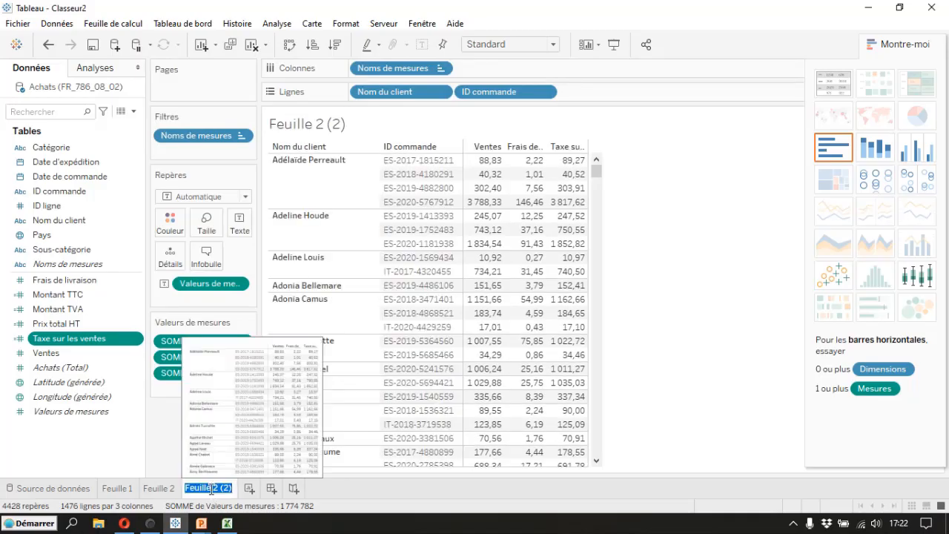
{"action": "type", "text": "Feuille"}
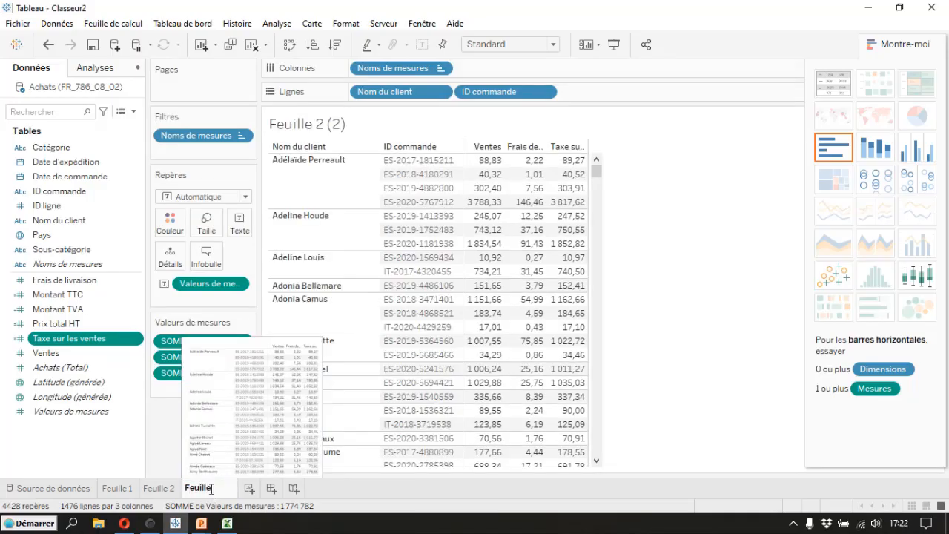
{"action": "type", "text": " 3"}
{"action": "key", "text": "Return"}
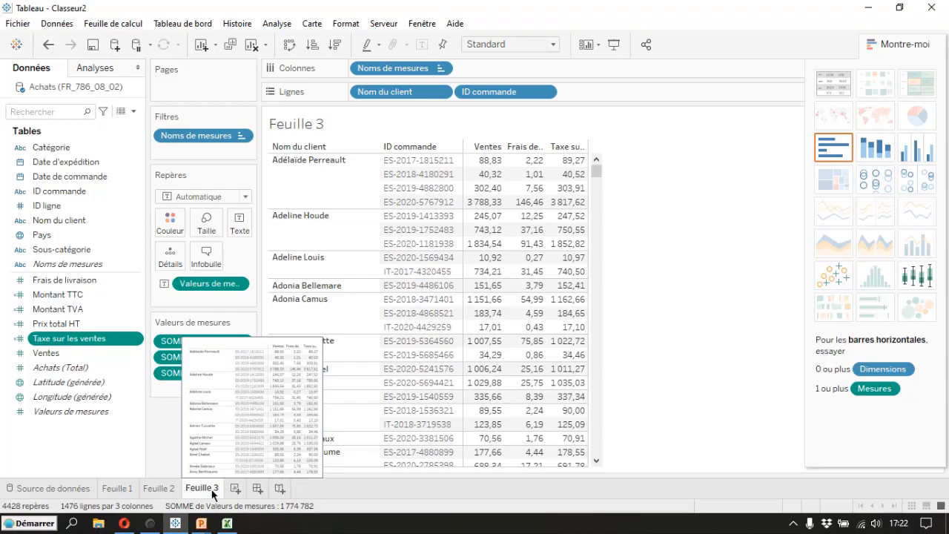
Step: Duplicate the Taxe sur les ventes calculated field and, in its calculation editor, rename the copy "Taxe sur les ventes corrigée"
{"action": "left_click", "coordinate": [137, 341]}
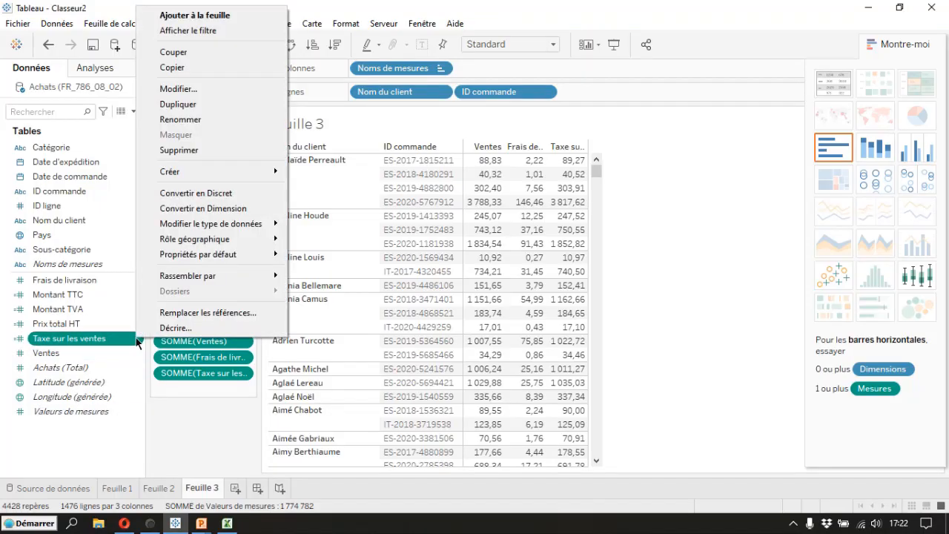
{"action": "left_click", "coordinate": [184, 104]}
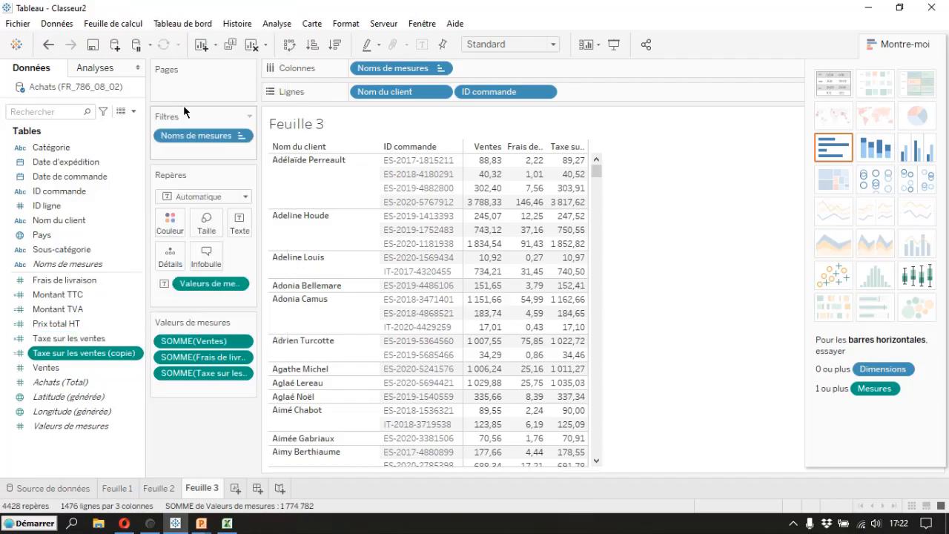
{"action": "left_click", "coordinate": [138, 354]}
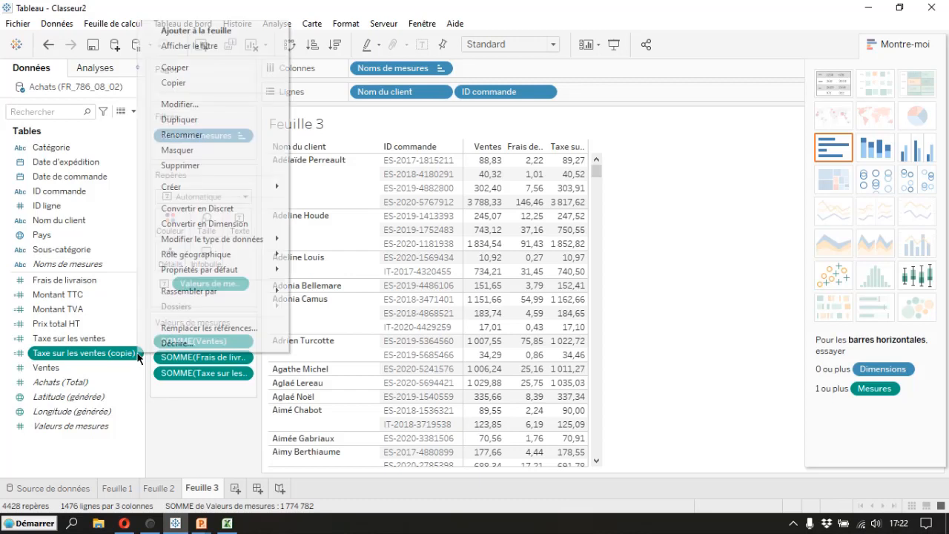
{"action": "left_click", "coordinate": [208, 104]}
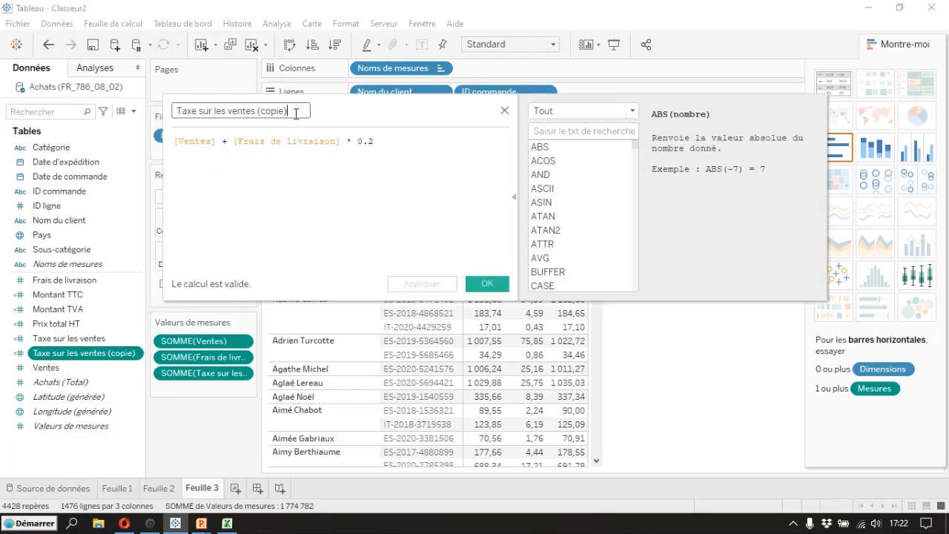
{"action": "key", "text": "BackSpace"}
{"action": "key", "text": "BackSpace"}
{"action": "key", "text": "BackSpace"}
{"action": "key", "text": "BackSpace"}
{"action": "key", "text": "BackSpace"}
{"action": "key", "text": "BackSpace"}
{"action": "key", "text": "BackSpace"}
{"action": "key", "text": "BackSpace"}
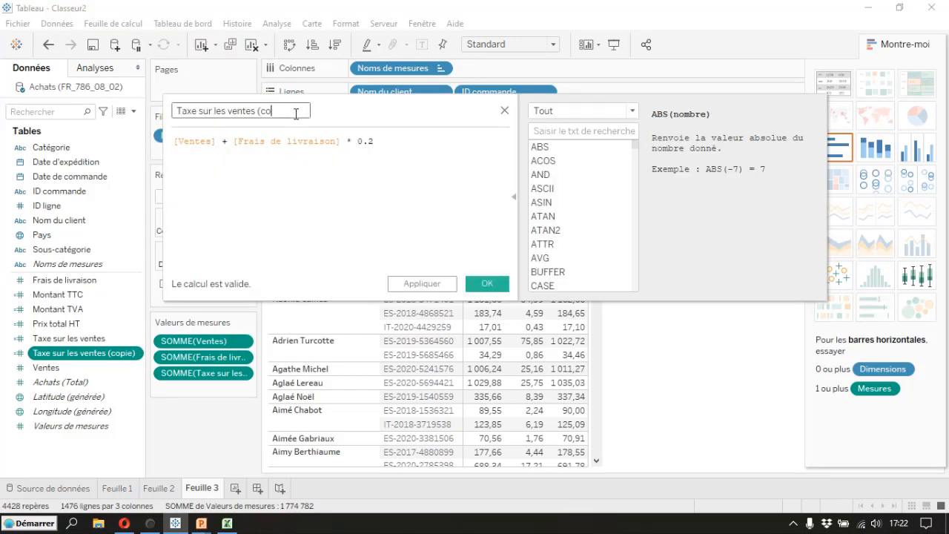
{"action": "type", "text": "corr"}
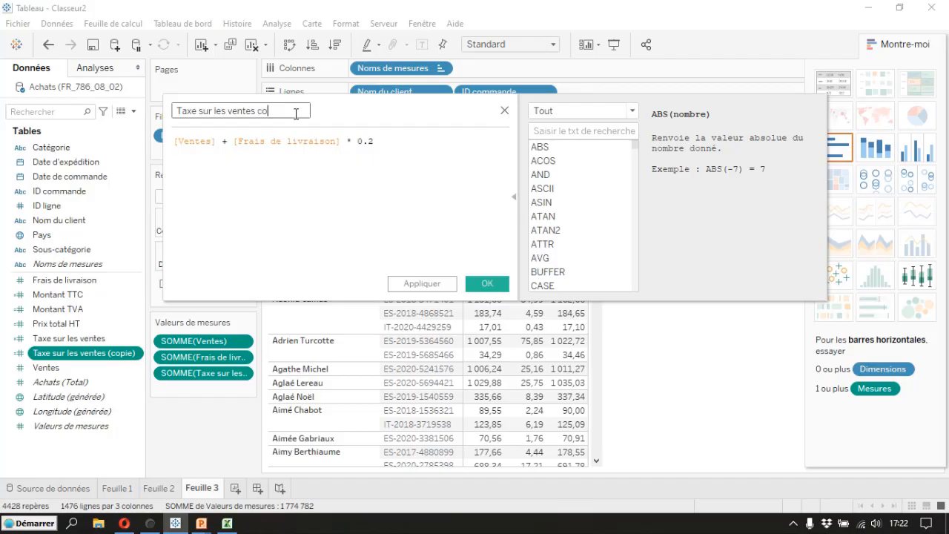
{"action": "type", "text": "igée"}
Step: Correct the duplicated field's formula to ([Ventes] + [Frais de livraison]) * 0.2 and save it
{"action": "left_click", "coordinate": [423, 141]}
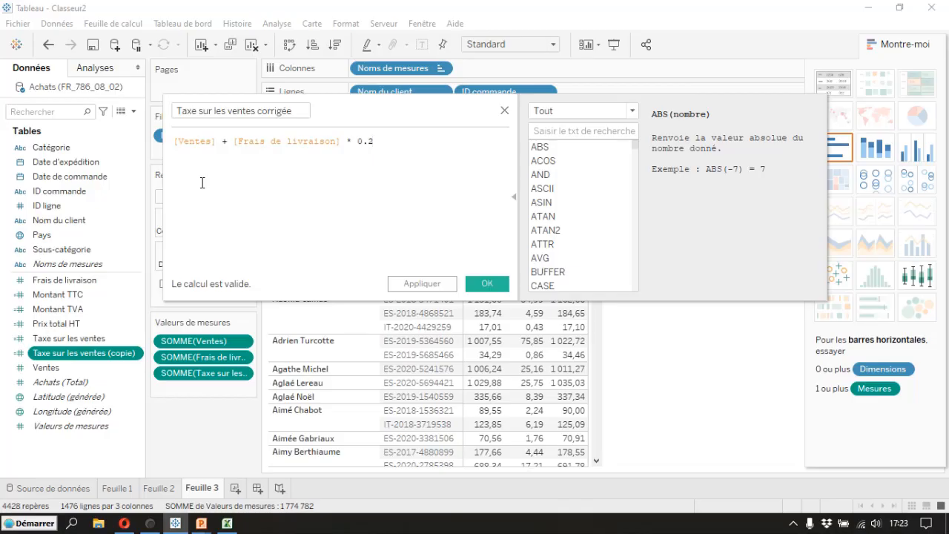
{"action": "left_click", "coordinate": [174, 141]}
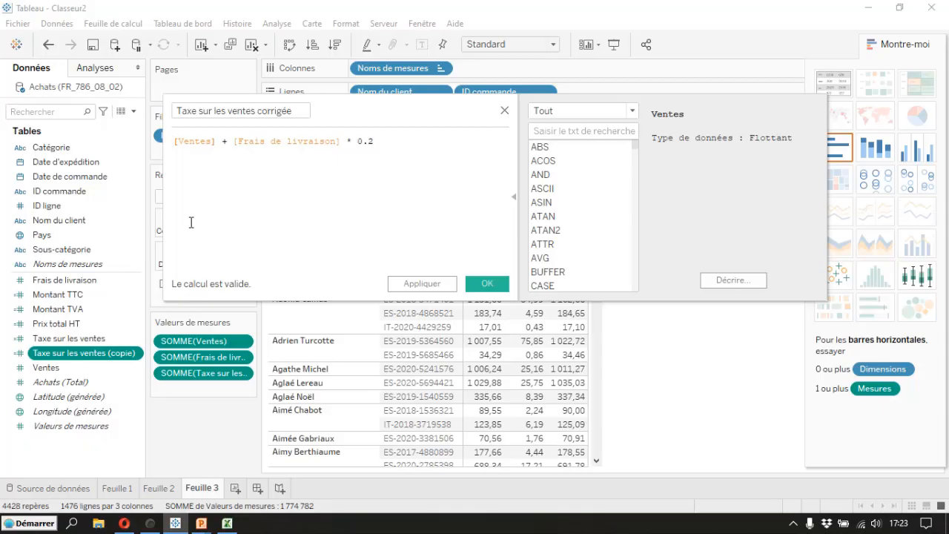
{"action": "type", "text": "("}
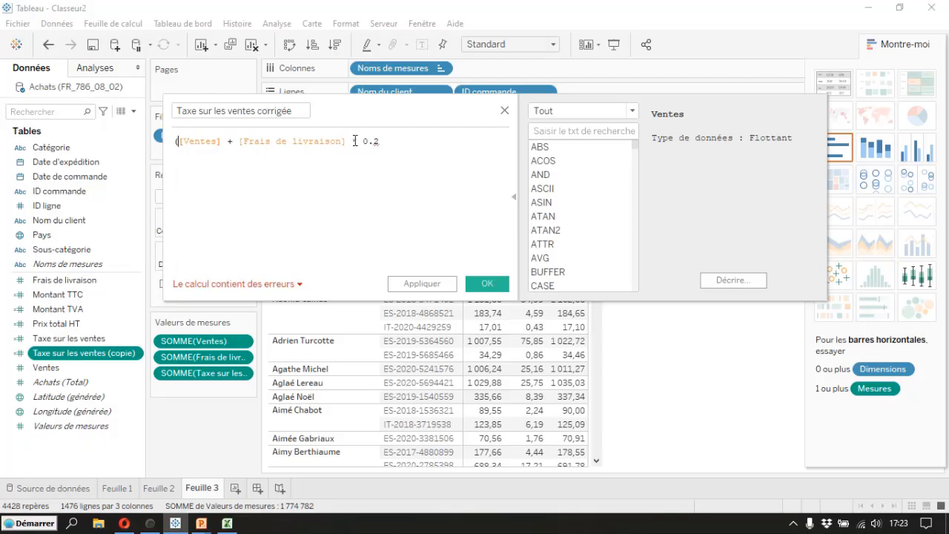
{"action": "left_click", "coordinate": [347, 141]}
{"action": "type", "text": ")"}
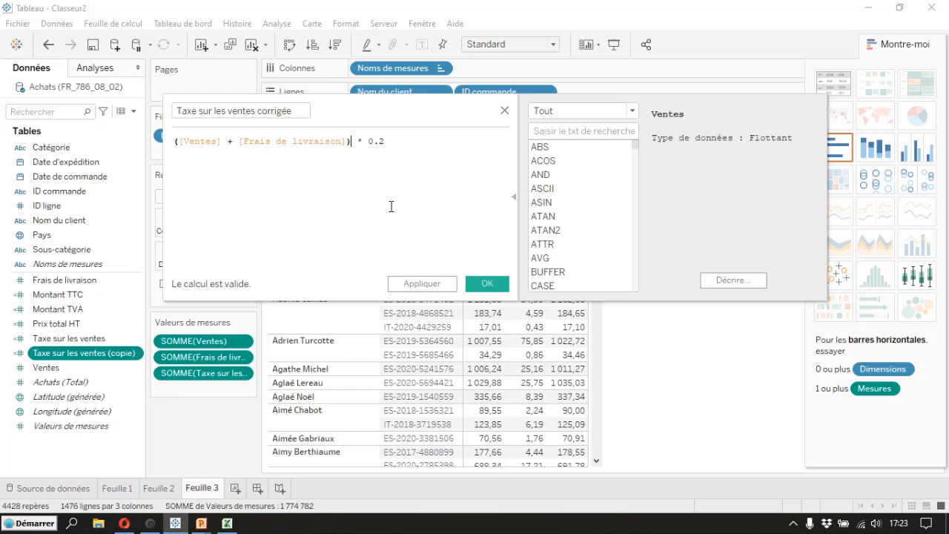
{"action": "left_click", "coordinate": [485, 283]}
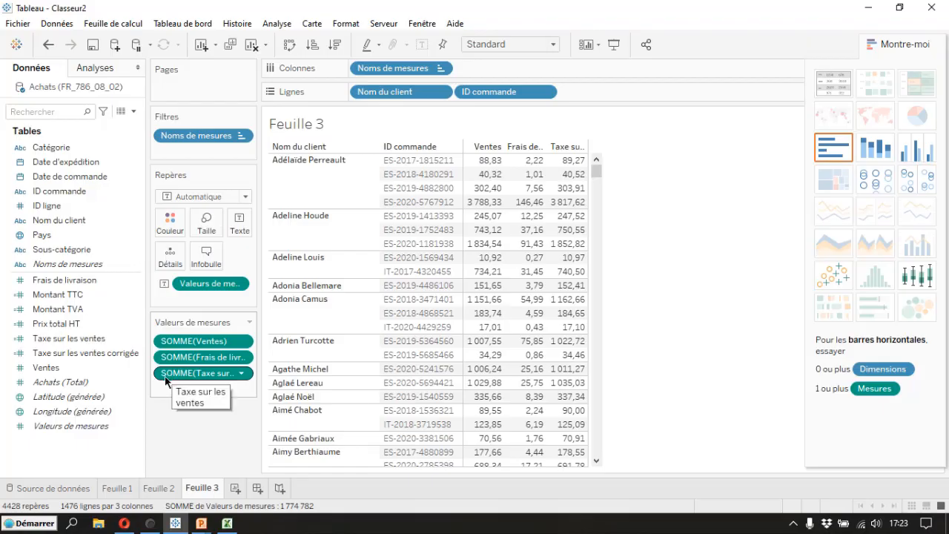
Step: Replace Taxe sur les ventes with Taxe sur les ventes corrigée among the measure values on Feuille 3
{"action": "mouse_move", "coordinate": [167, 380]}
{"action": "left_mouse_down"}
{"action": "mouse_move", "coordinate": [59, 397]}
{"action": "mouse_move", "coordinate": [43, 356]}
{"action": "mouse_move", "coordinate": [170, 372]}
{"action": "left_mouse_up"}
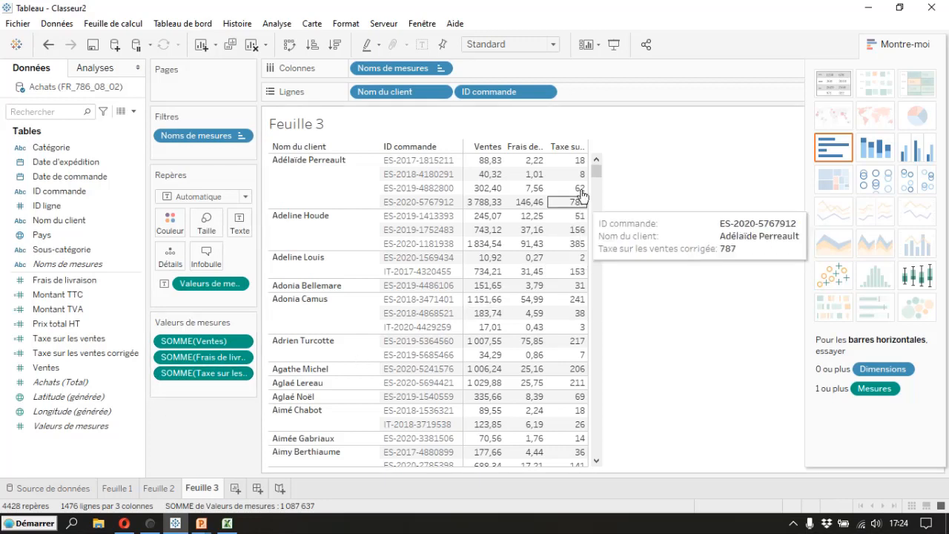
{"action": "mouse_move", "coordinate": [580, 208]}
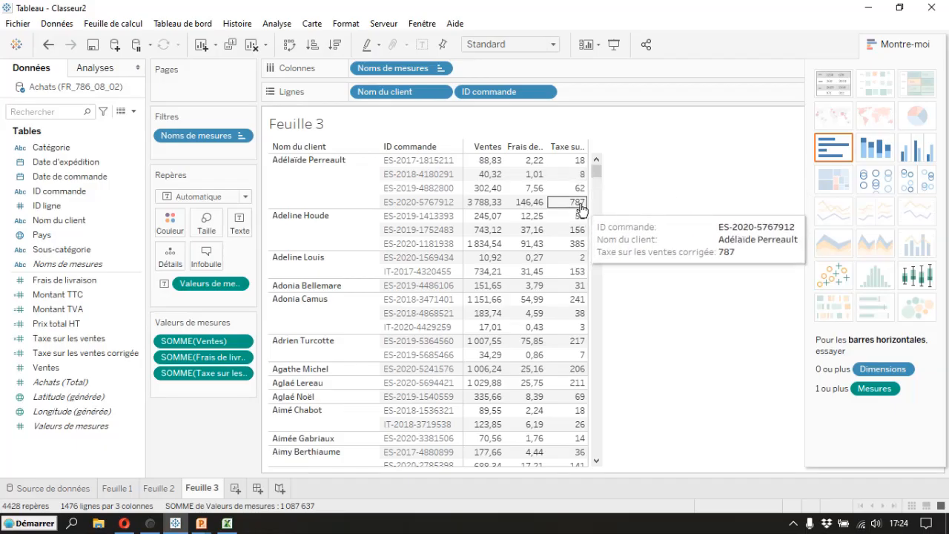
Step: Format the SOMME(Taxe sur les ventes corrigée) values on Feuille 3 as custom numbers with two decimal places and thousands separators
{"action": "mouse_move", "coordinate": [570, 165]}
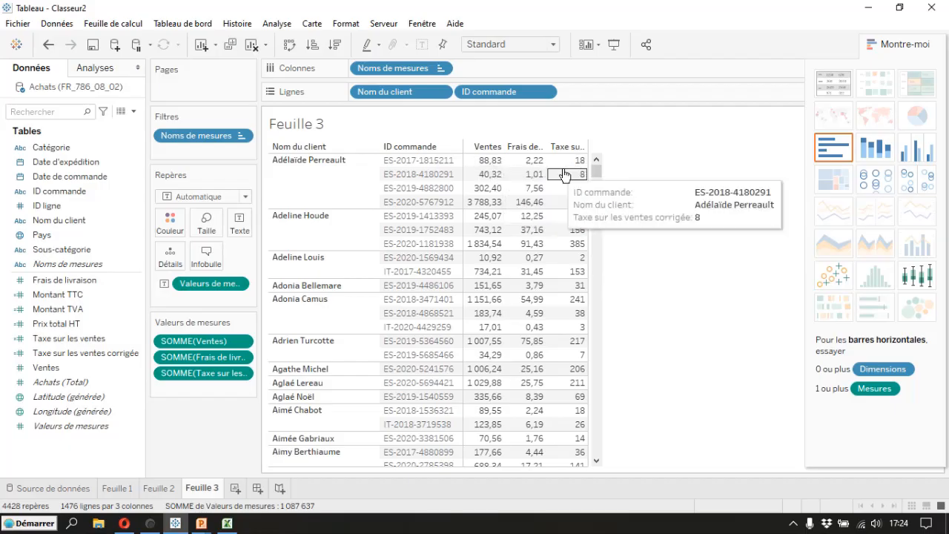
{"action": "right_click", "coordinate": [567, 162]}
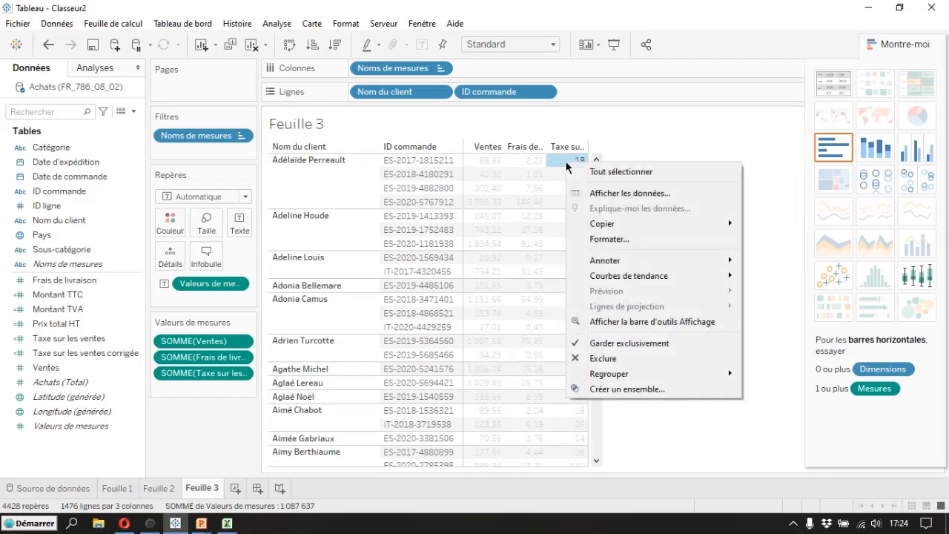
{"action": "left_click", "coordinate": [607, 240]}
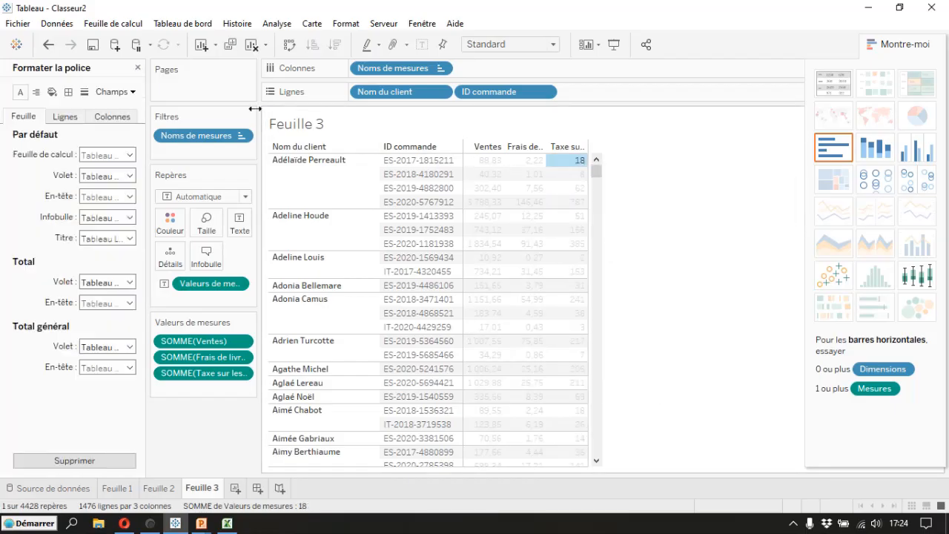
{"action": "left_click", "coordinate": [116, 91]}
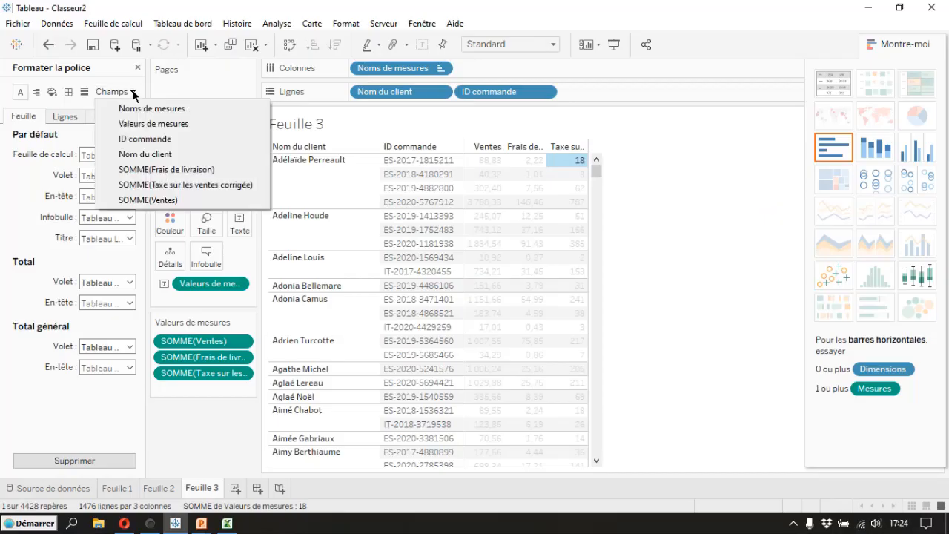
{"action": "left_click", "coordinate": [162, 185]}
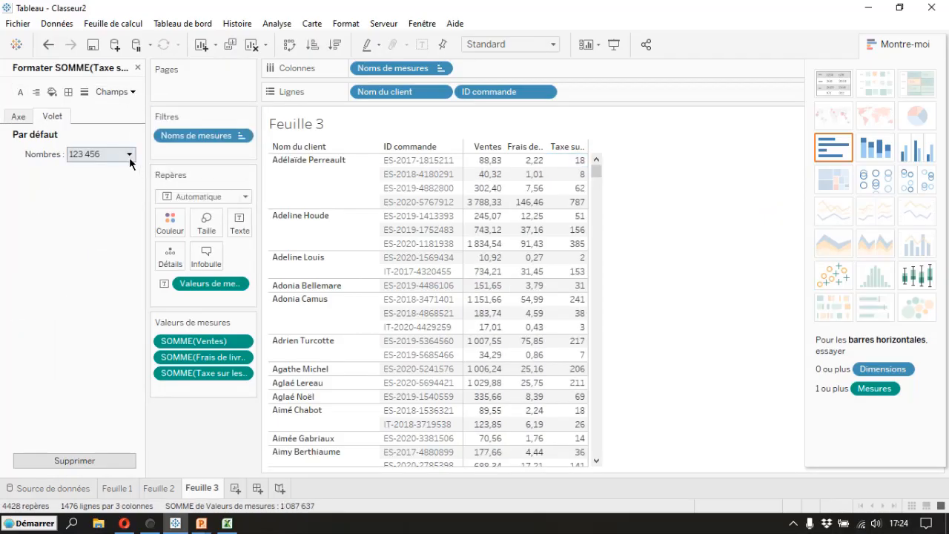
{"action": "left_click", "coordinate": [129, 154]}
{"action": "left_click", "coordinate": [123, 197]}
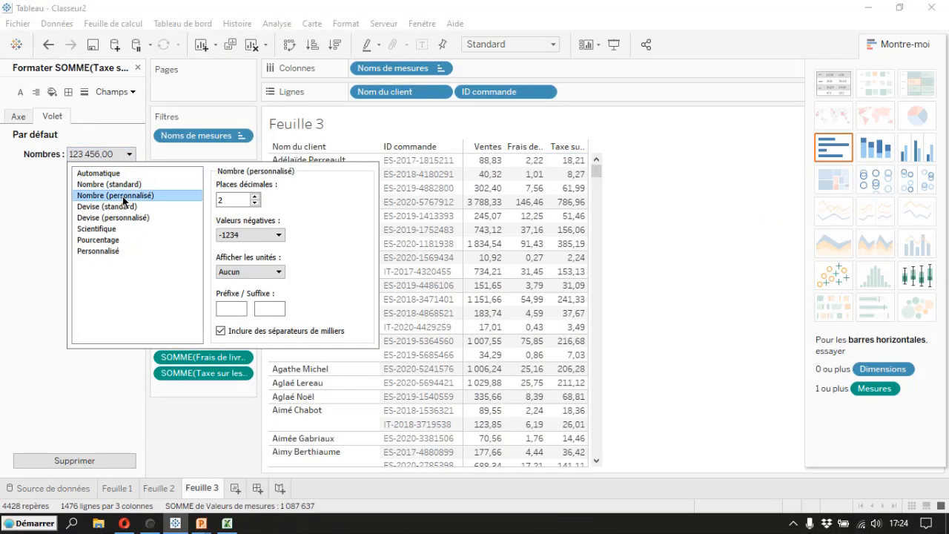
{"action": "left_click", "coordinate": [666, 296]}
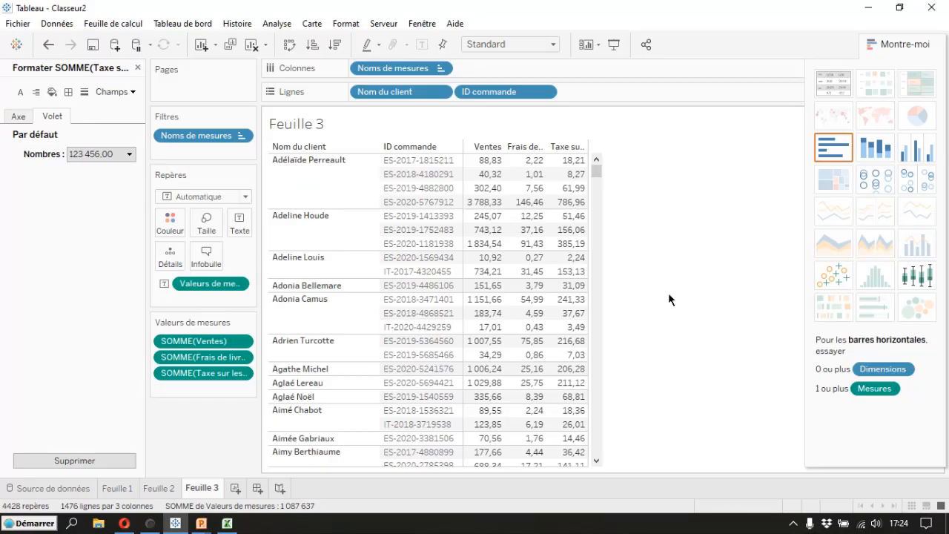
{"action": "left_click", "coordinate": [138, 68]}
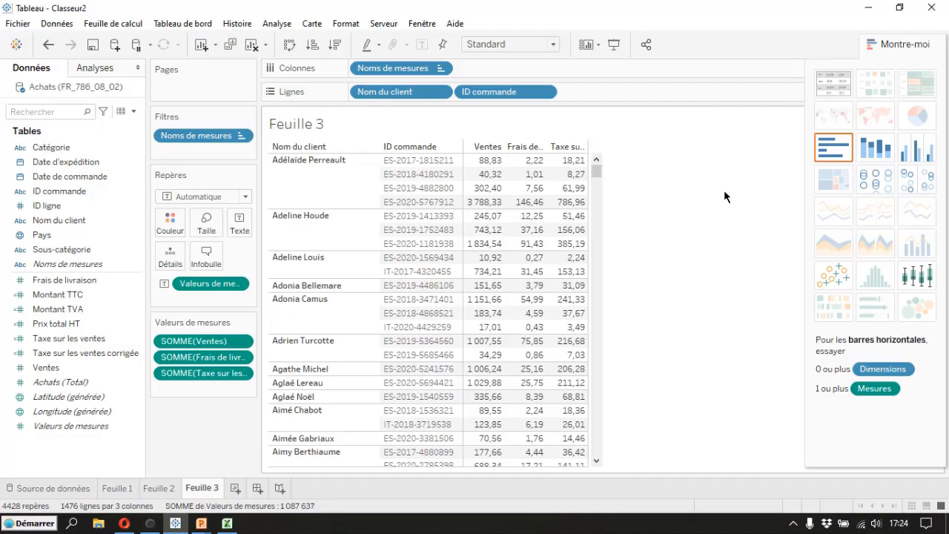
Step: Rotate the measure column header labels of the Feuille 3 table to vertical
{"action": "left_click", "coordinate": [483, 148]}
{"action": "right_click", "coordinate": [484, 148]}
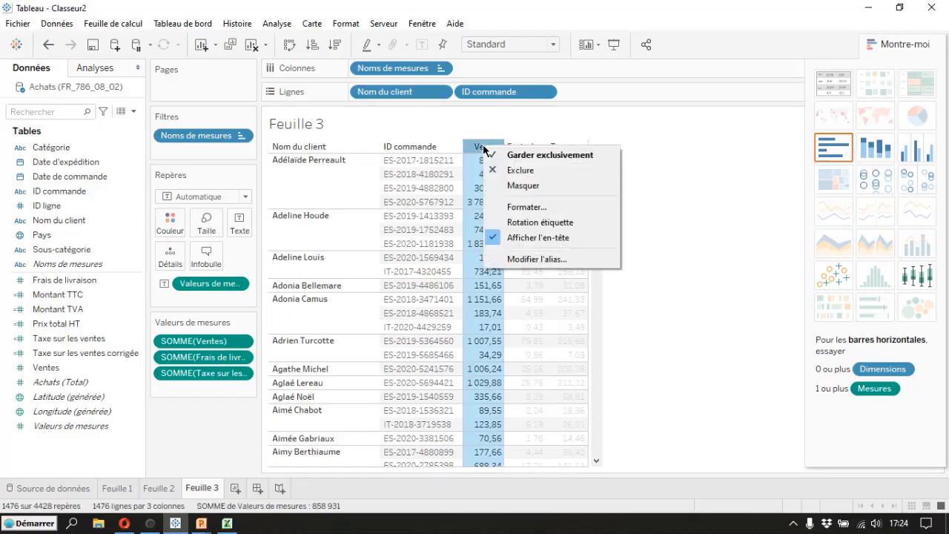
{"action": "left_click", "coordinate": [575, 223]}
{"action": "left_click", "coordinate": [713, 290]}
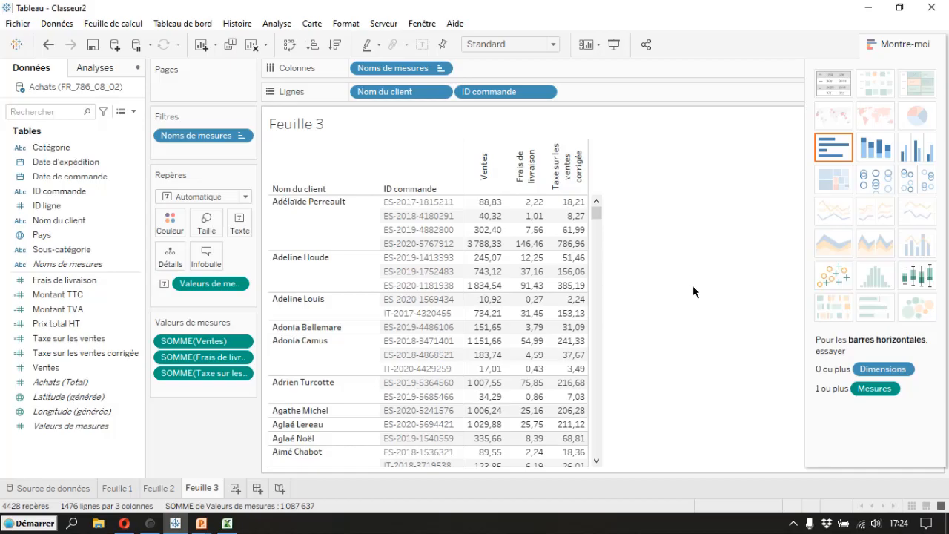
{"action": "scroll", "coordinate": [702, 256], "scroll_direction": "down", "scroll_amount": 3}
{"action": "scroll", "coordinate": [702, 256], "scroll_direction": "up", "scroll_amount": 3}
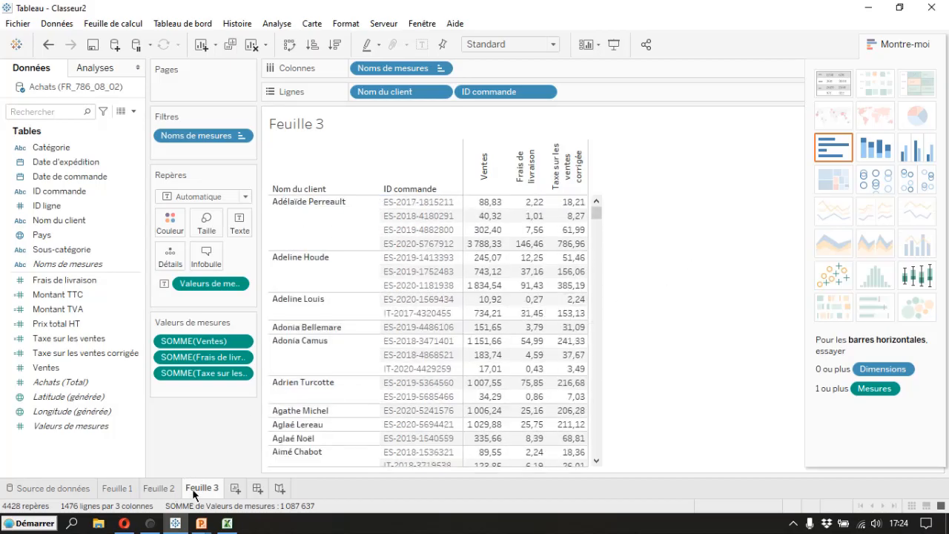
Step: Start saving the workbook as a new file, using the existing FR_786_08_05 workbook's name as the base for the file name
{"action": "mouse_move", "coordinate": [194, 495]}
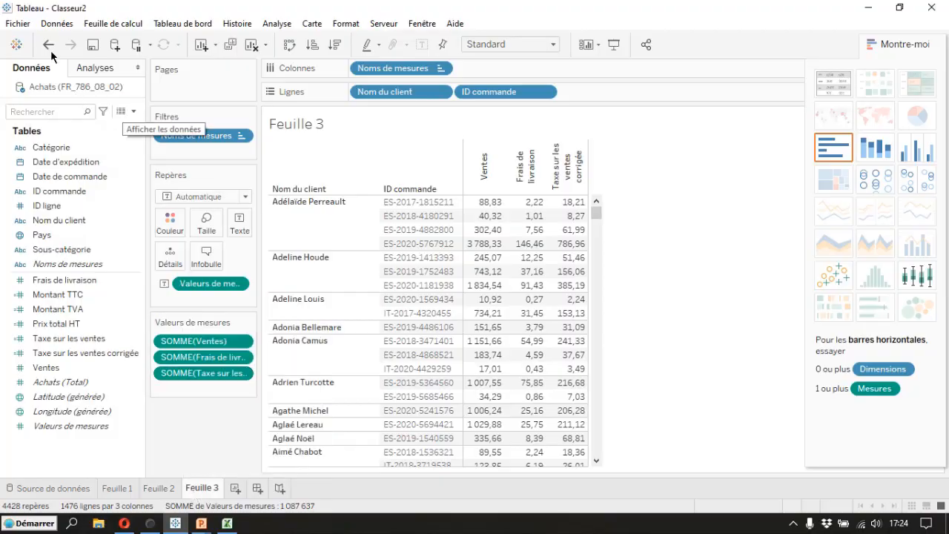
{"action": "left_click", "coordinate": [18, 24]}
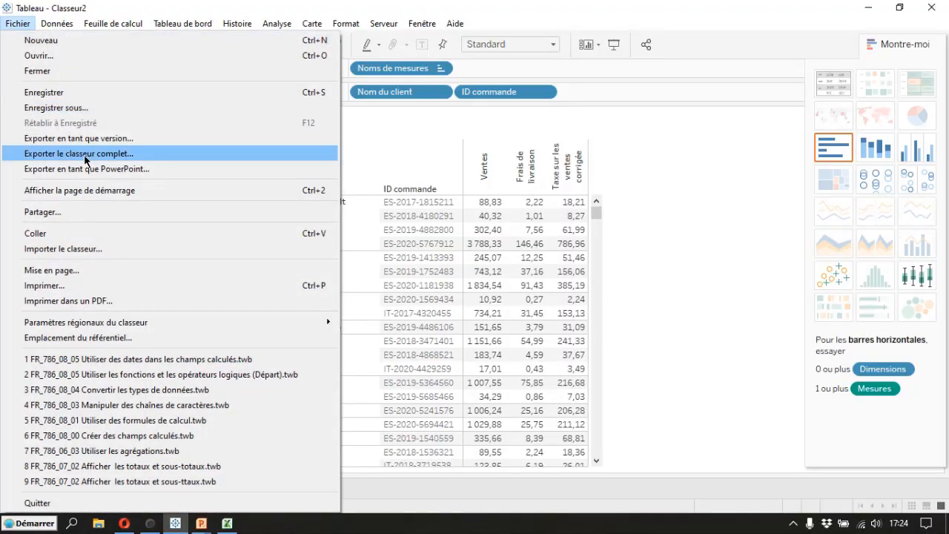
{"action": "left_click", "coordinate": [73, 109]}
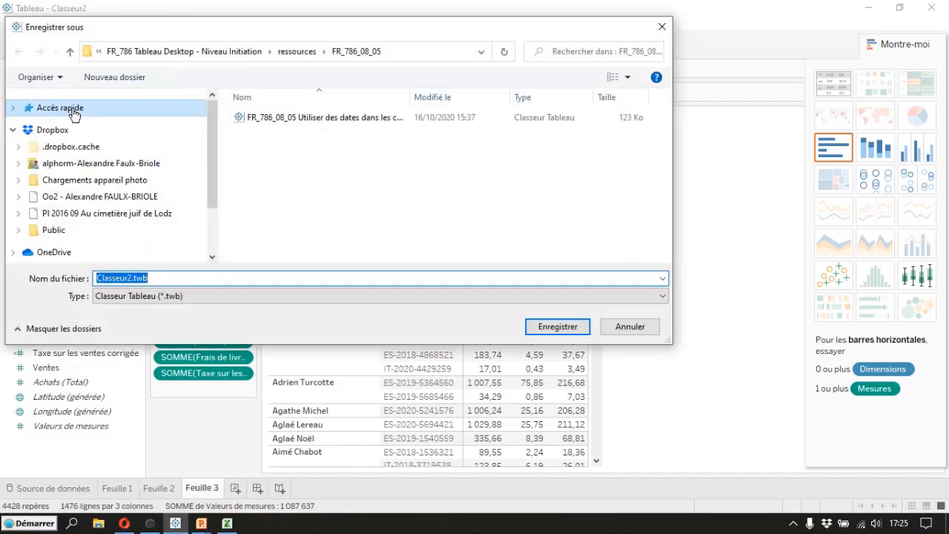
{"action": "scroll", "coordinate": [74, 111], "scroll_direction": "down", "scroll_amount": 5}
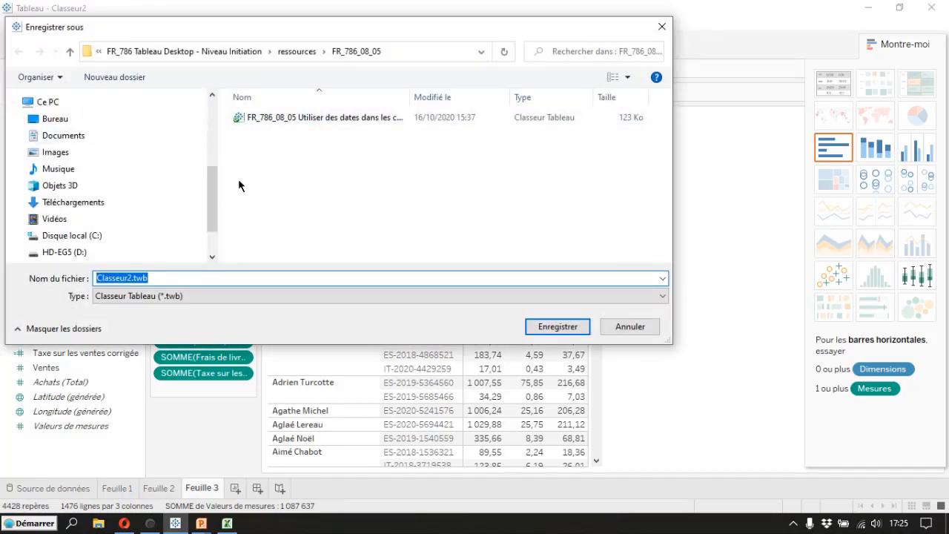
{"action": "left_click", "coordinate": [290, 118]}
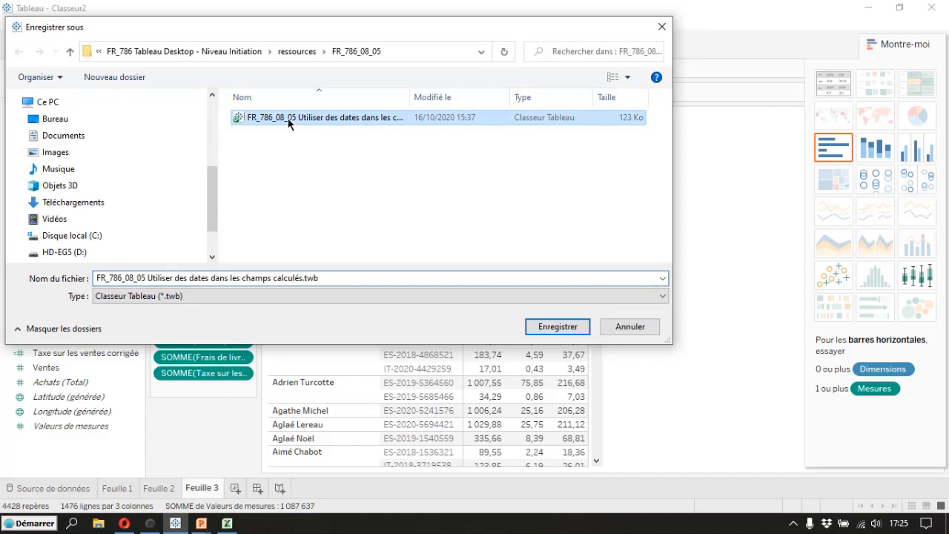
{"action": "left_click", "coordinate": [139, 278]}
{"action": "double_click", "coordinate": [139, 277]}
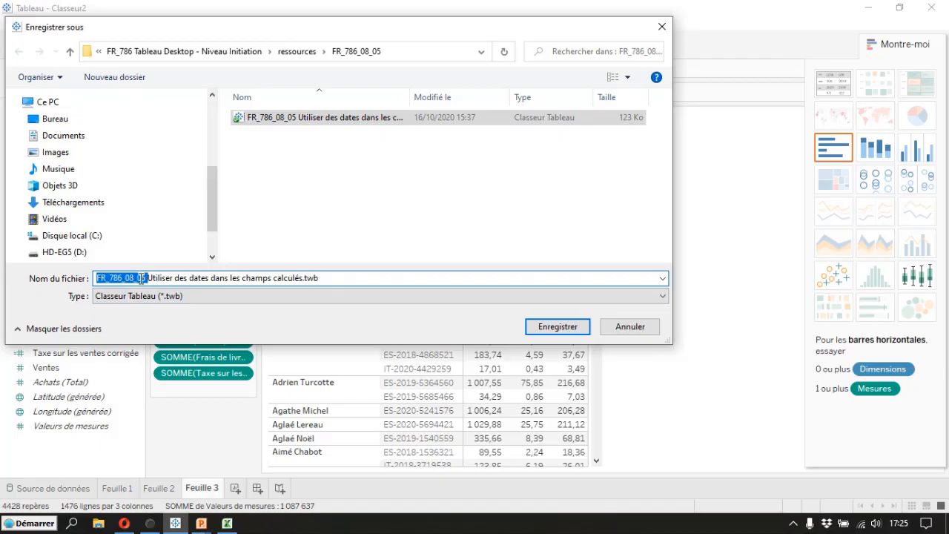
{"action": "left_click", "coordinate": [141, 278]}
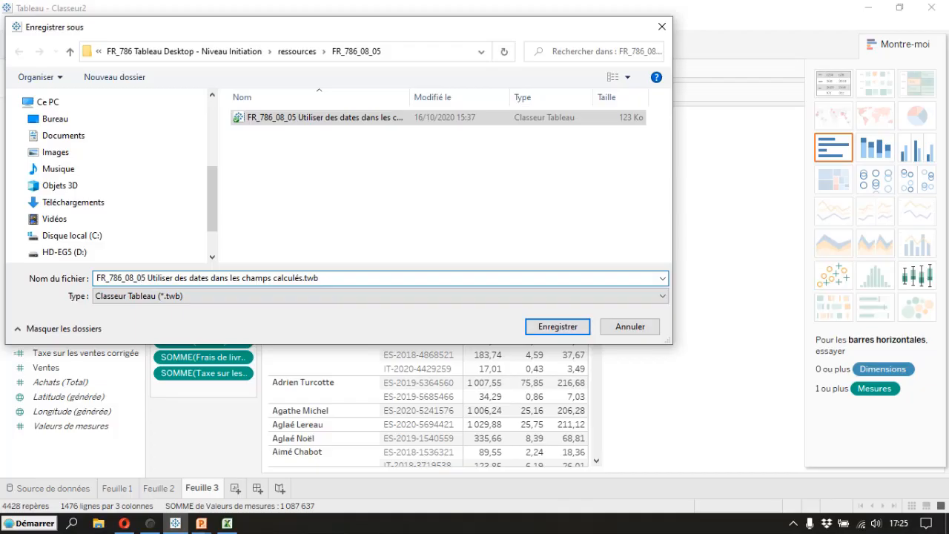
Step: Change the file name to "FR_786_08_02 Créer des operation smultiples.twb" and save the workbook
{"action": "key", "text": "Delete"}
{"action": "key", "text": "Delete"}
{"action": "key", "text": "Delete"}
{"action": "key", "text": "Delete"}
{"action": "key", "text": "Delete"}
{"action": "key", "text": "Delete"}
{"action": "key", "text": "Delete"}
{"action": "key", "text": "Delete"}
{"action": "key", "text": "Delete"}
{"action": "key", "text": "Delete"}
{"action": "key", "text": "Delete"}
{"action": "key", "text": "Delete"}
{"action": "key", "text": "Delete"}
{"action": "key", "text": "Delete"}
{"action": "key", "text": "Delete"}
{"action": "key", "text": "Delete"}
{"action": "key", "text": "Delete"}
{"action": "key", "text": "Delete"}
{"action": "key", "text": "Delete"}
{"action": "key", "text": "Delete"}
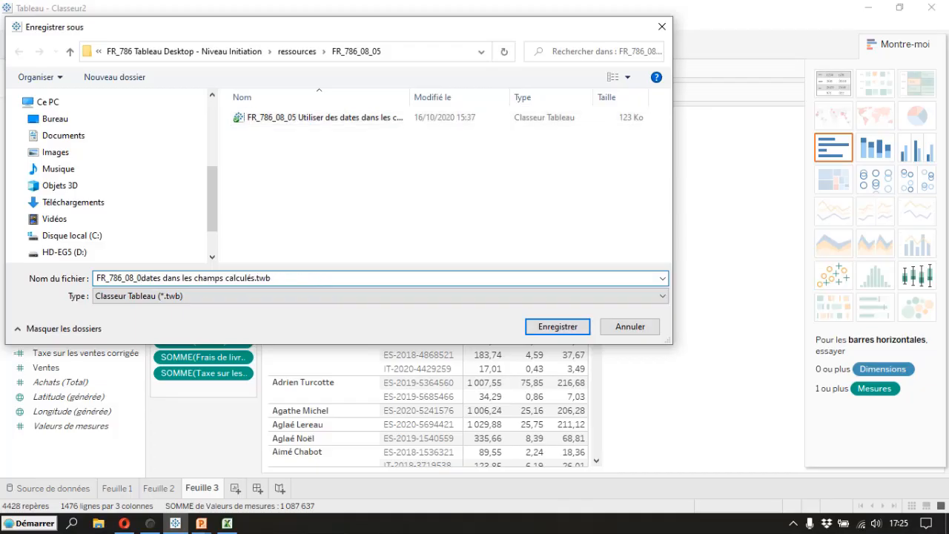
{"action": "key", "text": "Delete"}
{"action": "key", "text": "Delete"}
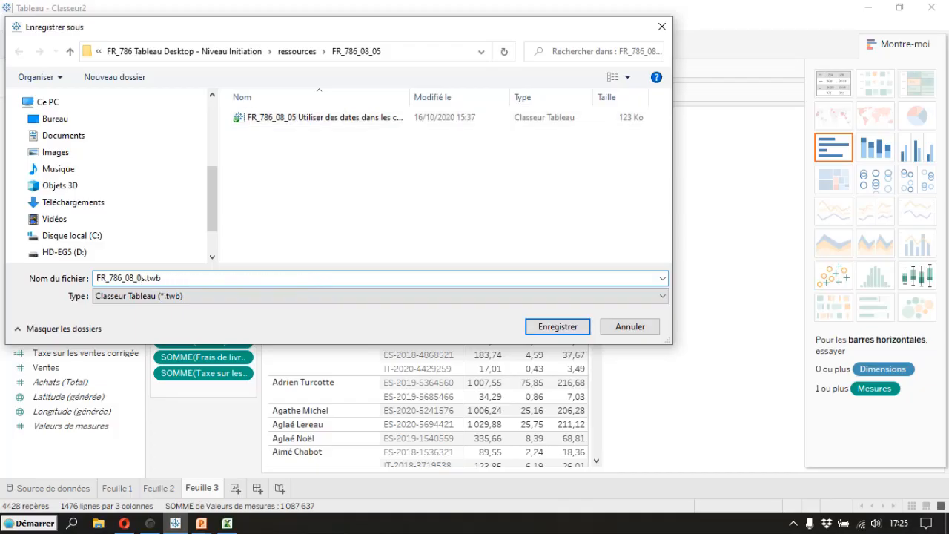
{"action": "key", "text": "Delete"}
{"action": "type", "text": "2 Cre"}
{"action": "key", "text": "BackSpace"}
{"action": "type", "text": "éer d"}
{"action": "type", "text": "es opera"}
{"action": "type", "text": "tion smu"}
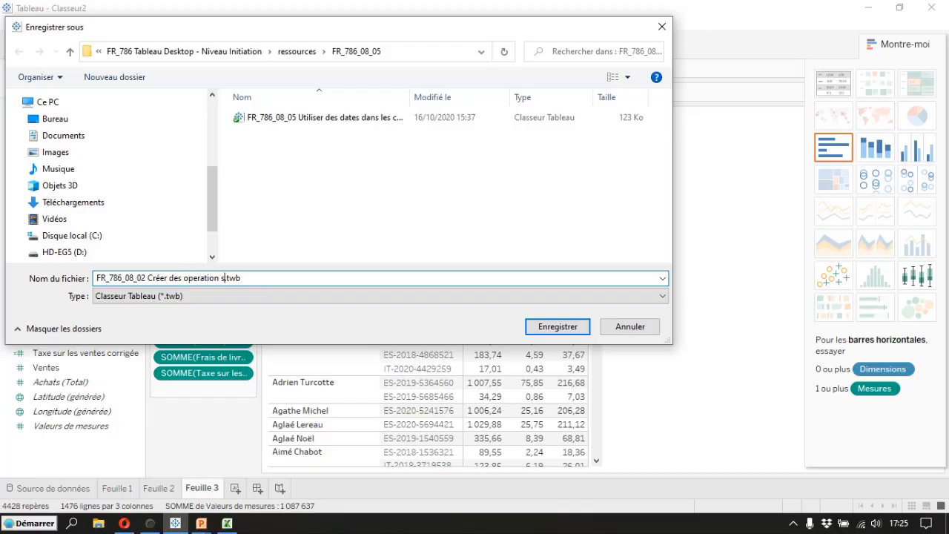
{"action": "type", "text": "ltiples"}
{"action": "key", "text": "Return"}
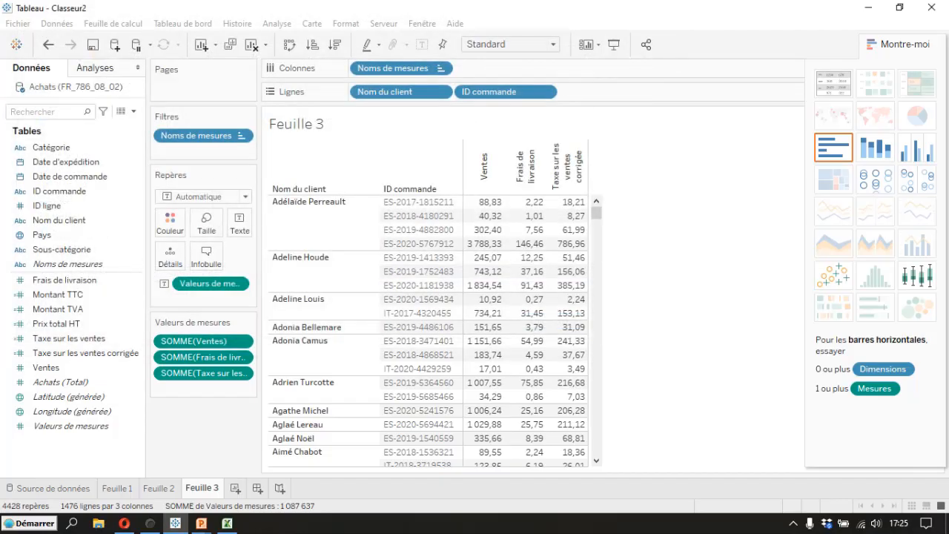